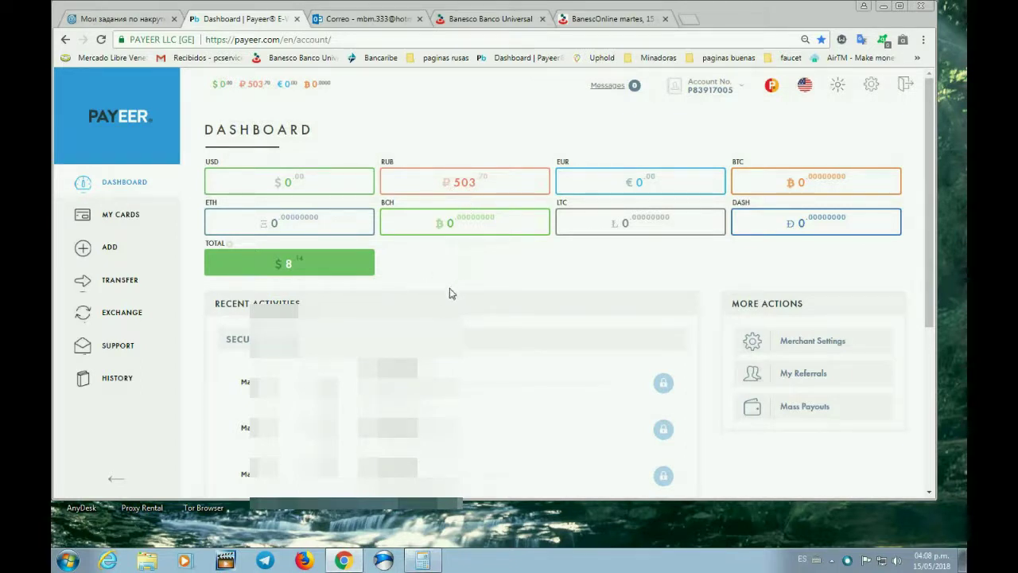
# Step: Switch to the calculator, multiply 500 by 11500 for the bolívar value of the rubles, and close it
pyautogui.click(422, 561)
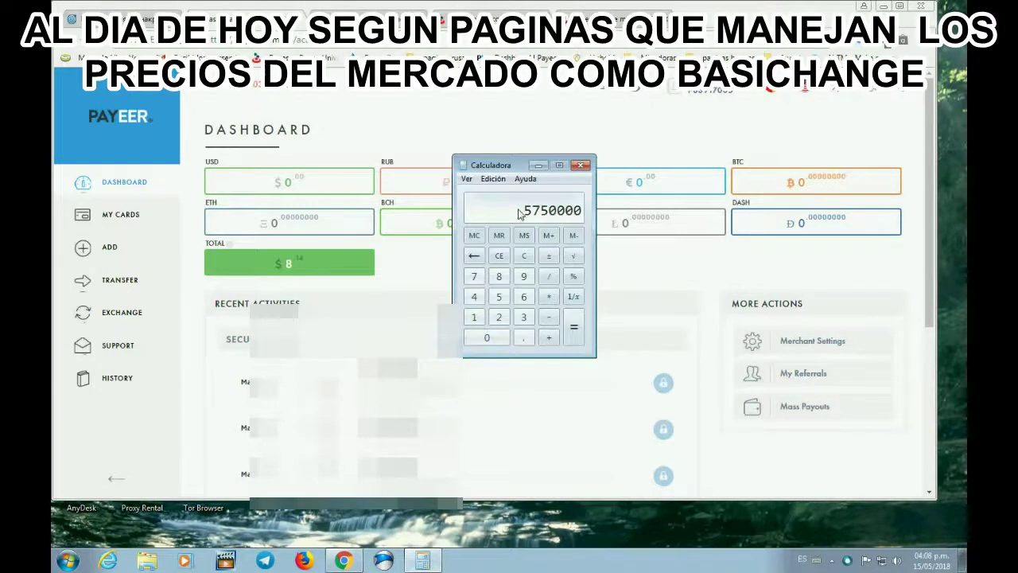
pyautogui.click(499, 255)
pyautogui.click(498, 296)
pyautogui.click(494, 338)
pyautogui.click(497, 338)
pyautogui.click(550, 300)
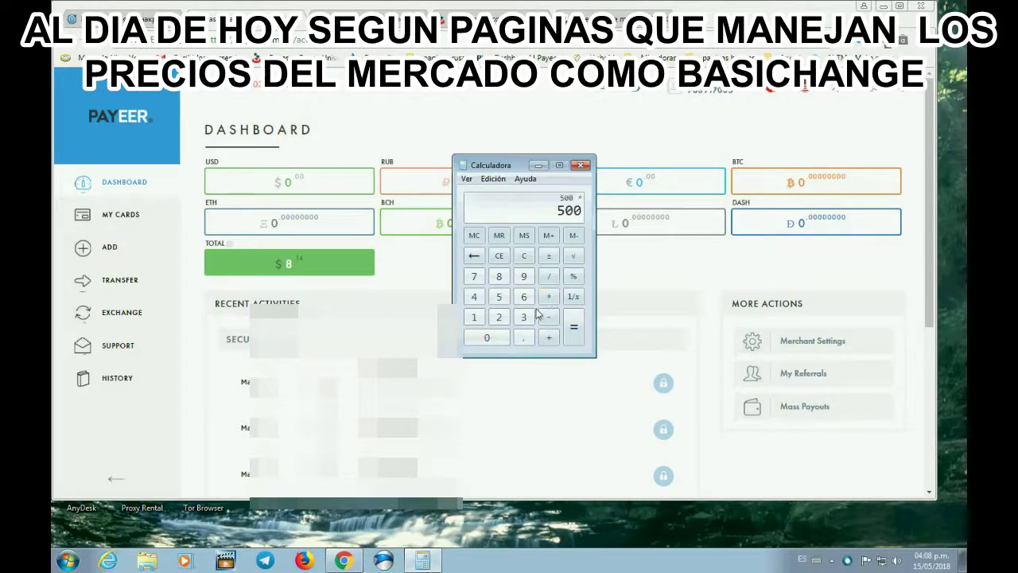
pyautogui.click(475, 316)
pyautogui.click(475, 316)
pyautogui.click(501, 300)
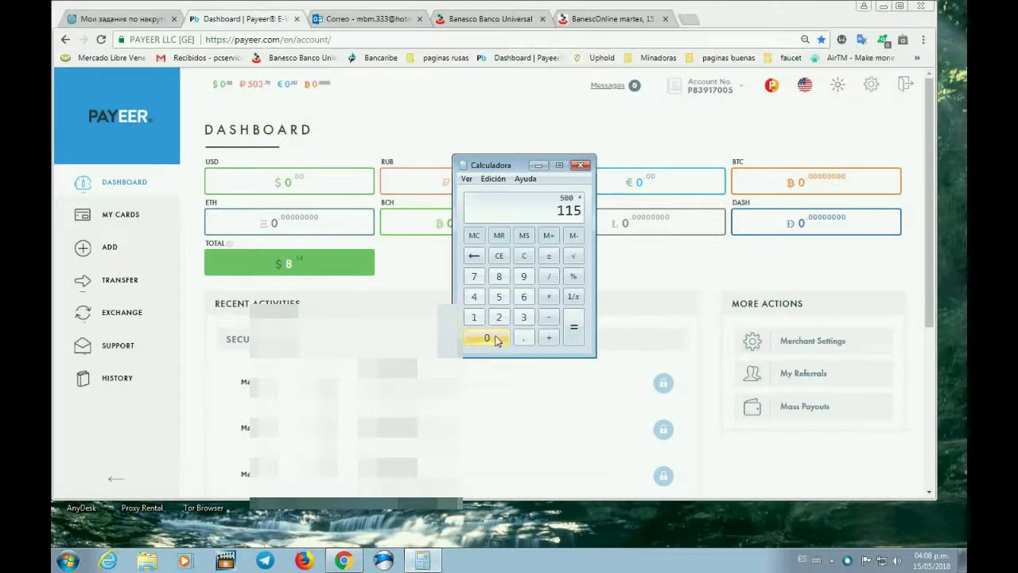
pyautogui.click(488, 339)
pyautogui.click(489, 341)
pyautogui.click(566, 334)
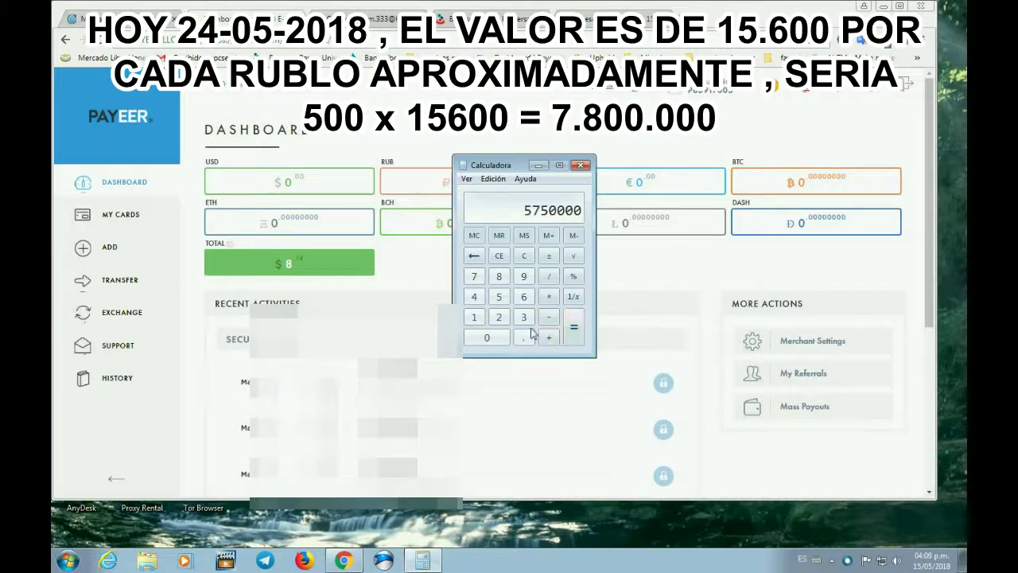
pyautogui.click(579, 167)
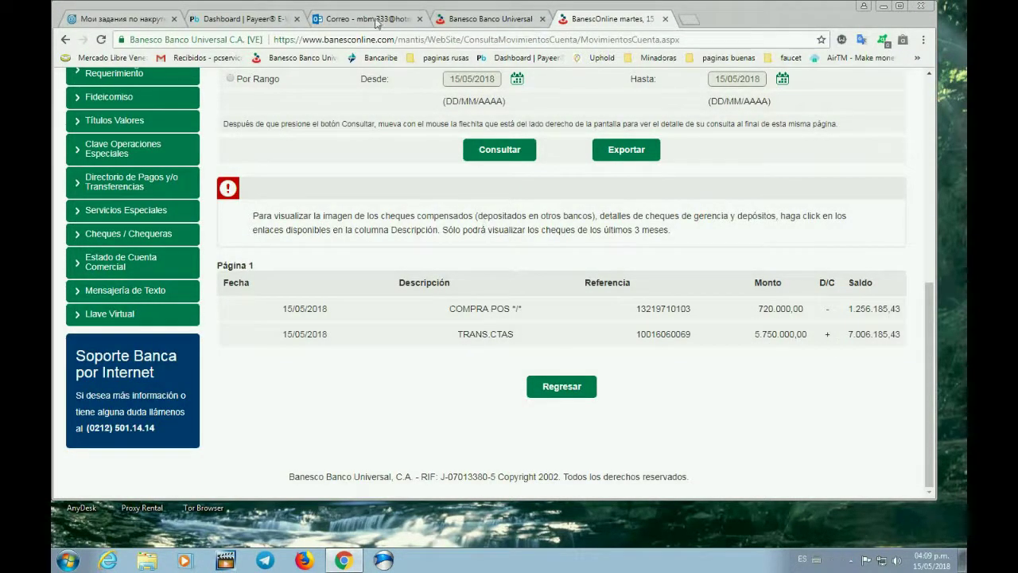
# Step: Copy the recipient's Payeer account number from the "Pago de Rublos" email in Outlook
pyautogui.click(335, 29)
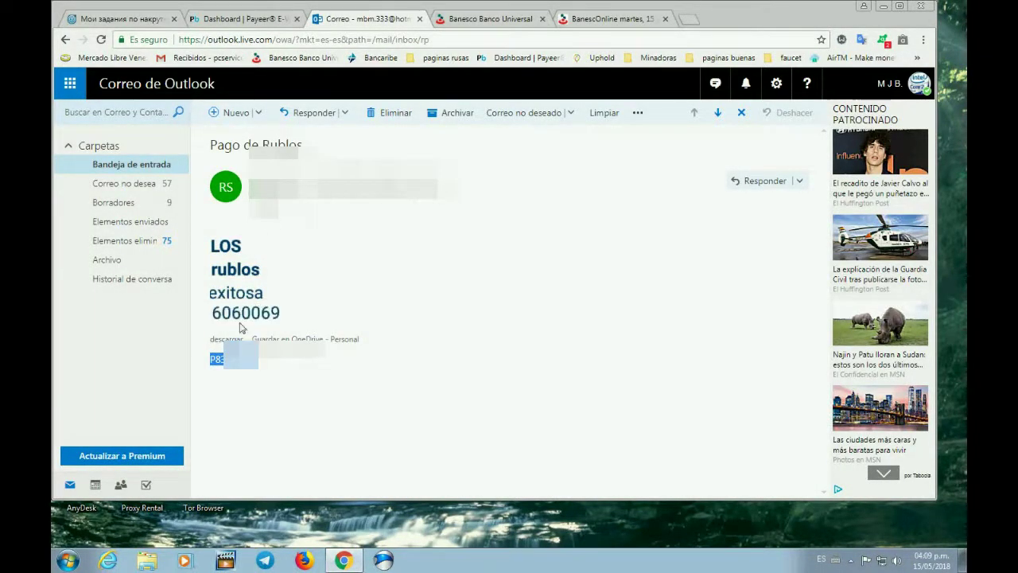
pyautogui.rightClick(241, 360)
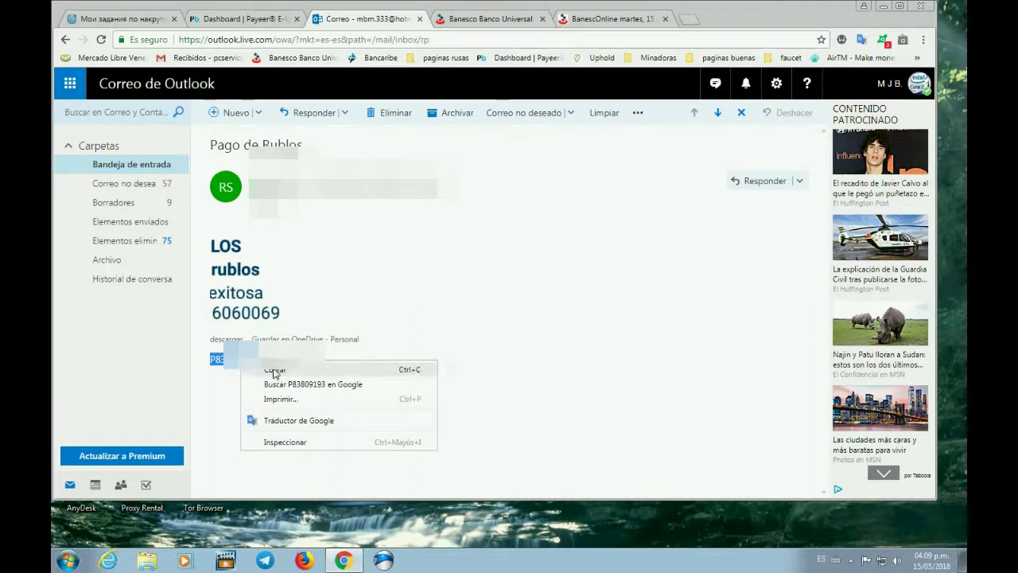
pyautogui.click(274, 370)
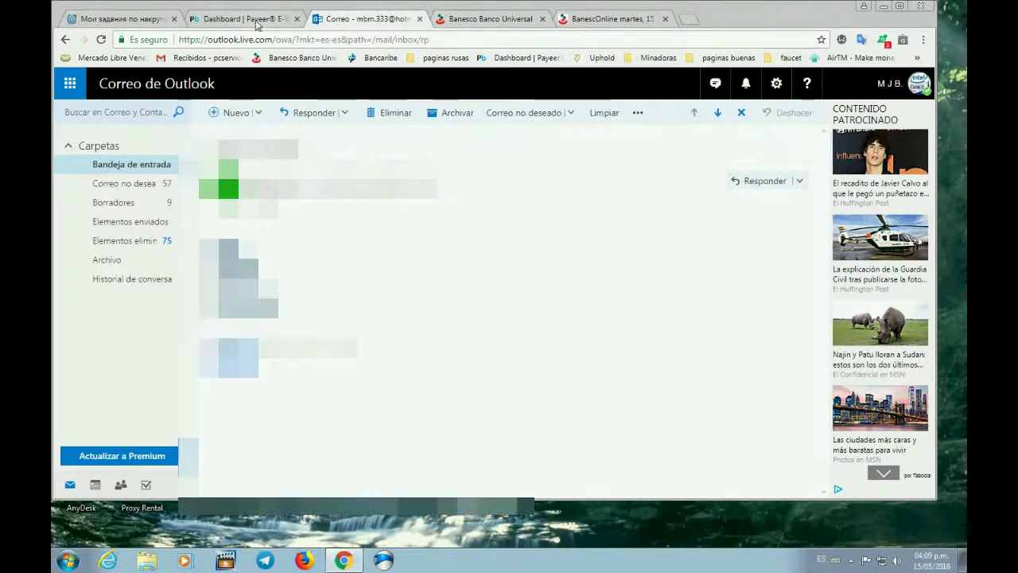
# Step: Switch to Payeer, open the transfer form and translate the page into Spanish
pyautogui.click(256, 24)
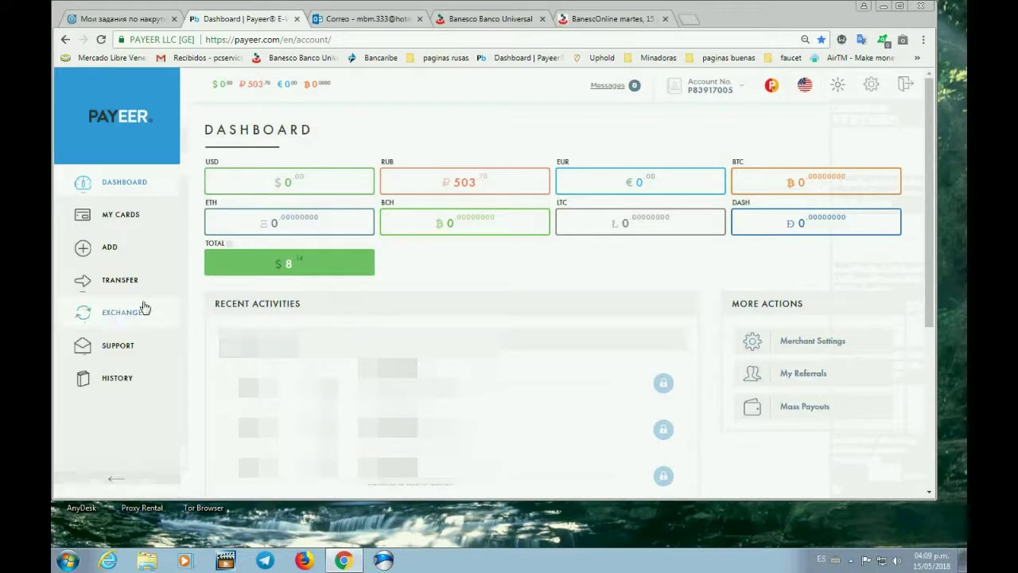
pyautogui.click(119, 283)
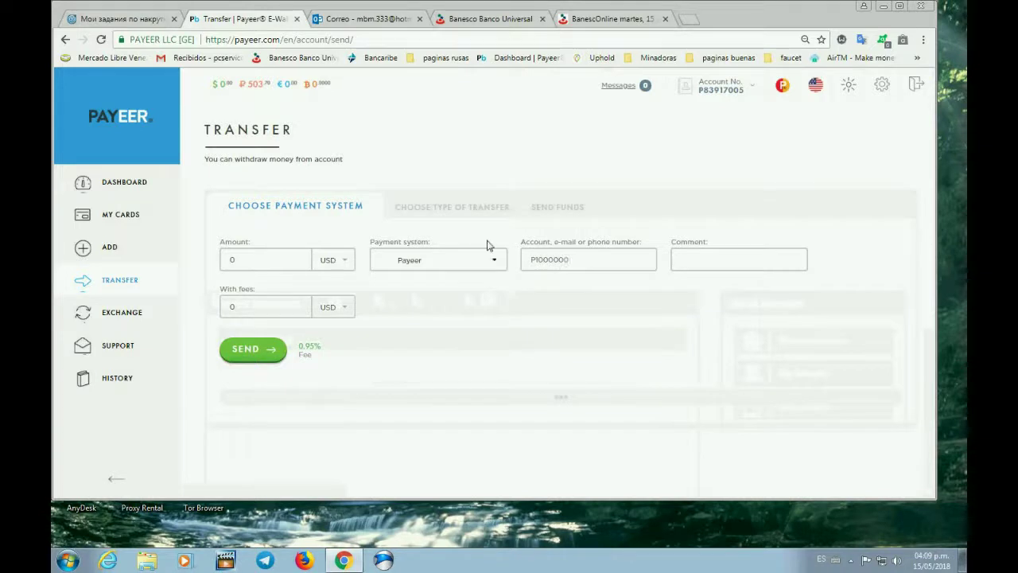
pyautogui.rightClick(633, 346)
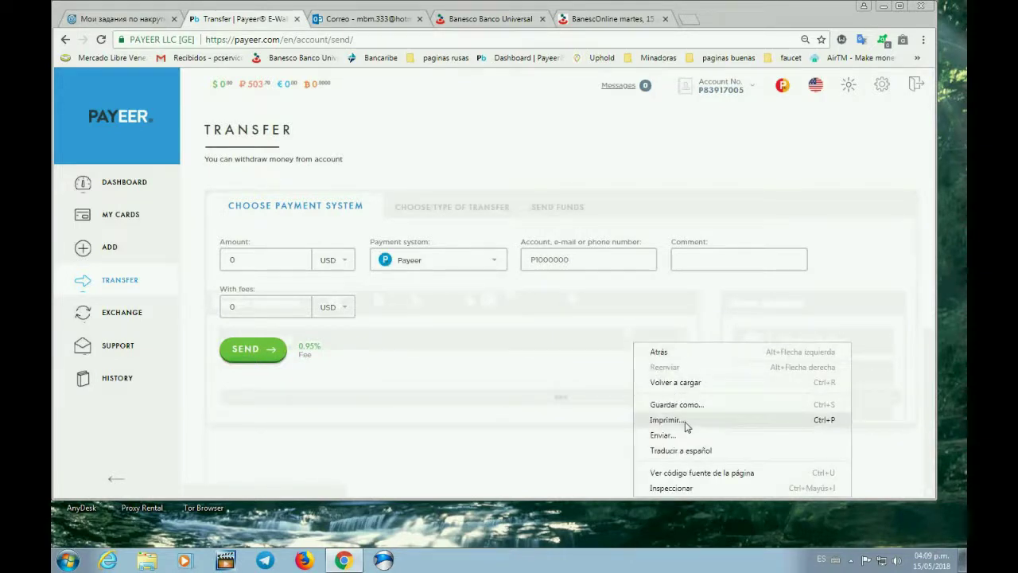
pyautogui.click(693, 450)
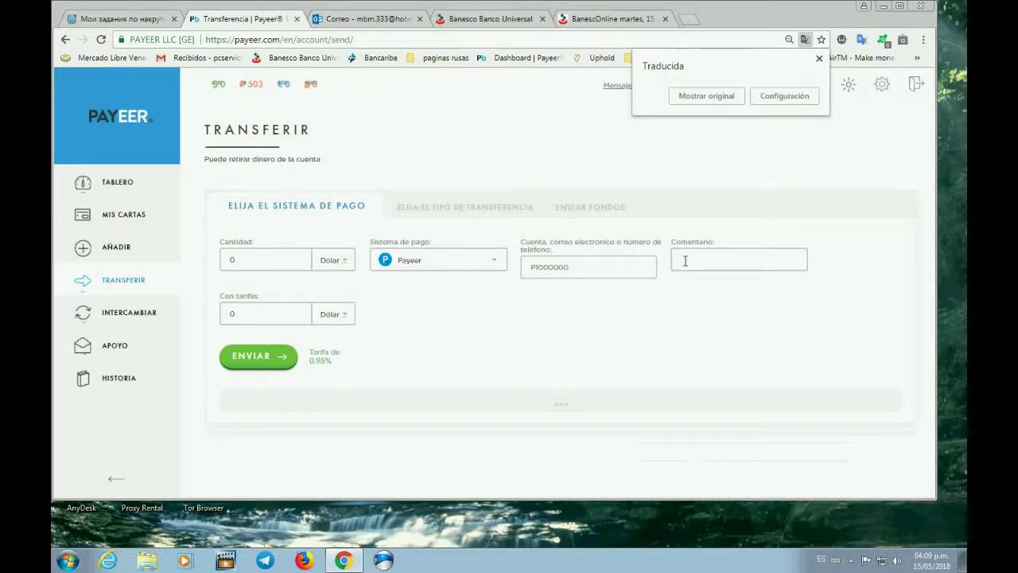
# Step: Paste the copied recipient account number into the transfer form's account field
pyautogui.click(578, 274)
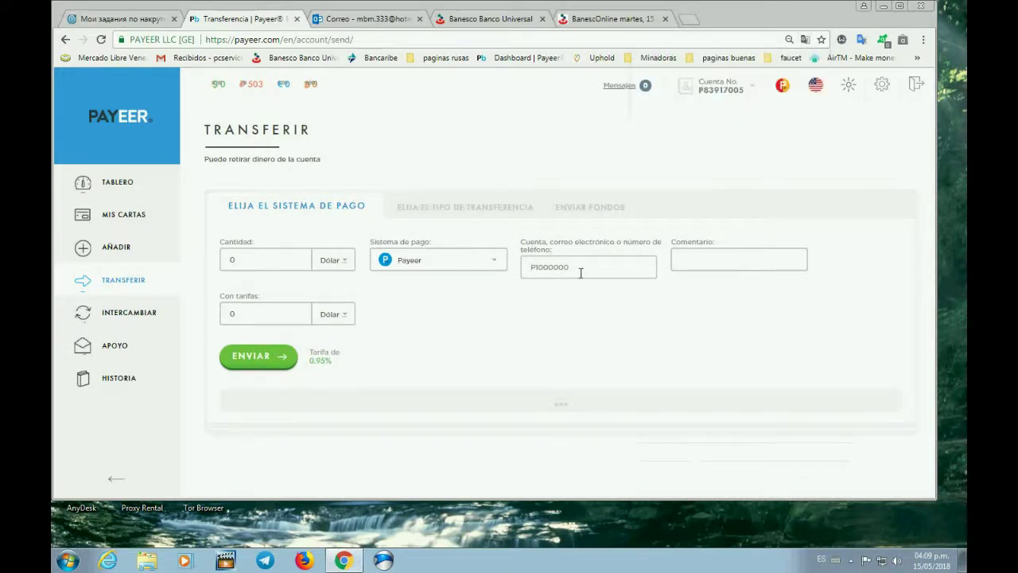
pyautogui.hotkey('ctrl', 'v')
pyautogui.rightClick(532, 268)
pyautogui.click(569, 350)
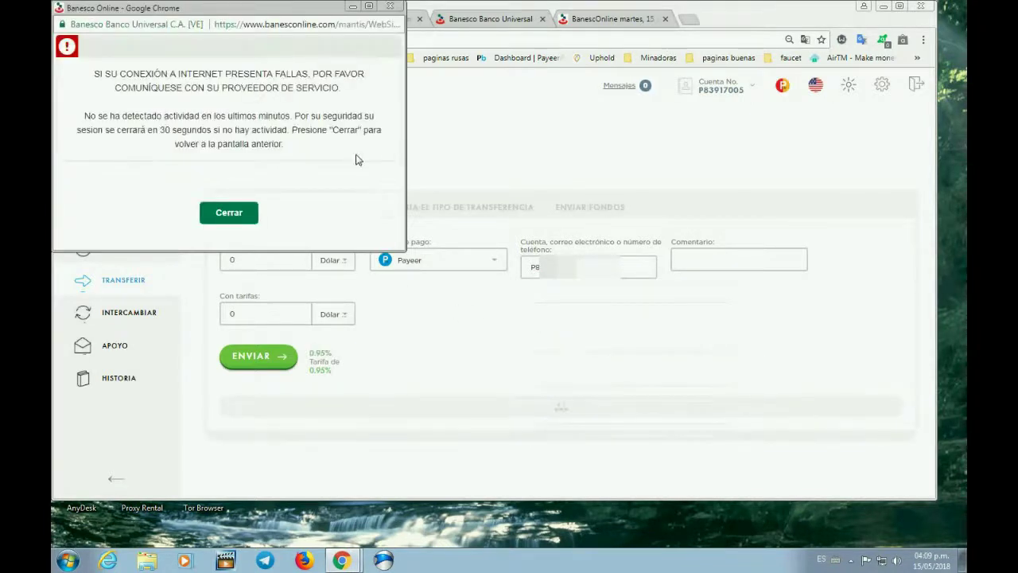
# Step: Dismiss Banesco's inactivity warning, log out of online banking and close both Banesco pages
pyautogui.click(229, 213)
pyautogui.click(580, 22)
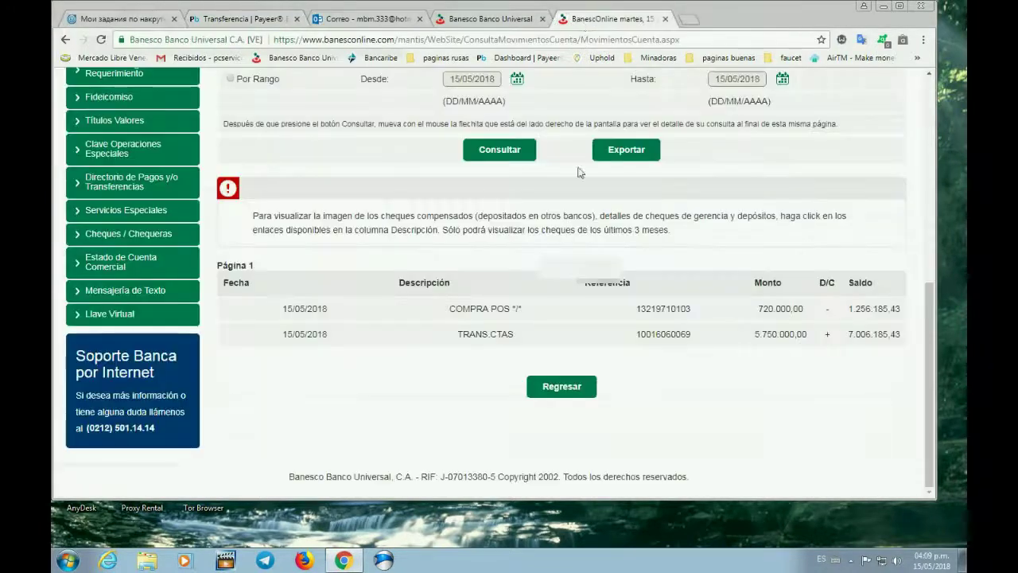
pyautogui.scroll(6, 650, 181)
pyautogui.click(887, 99)
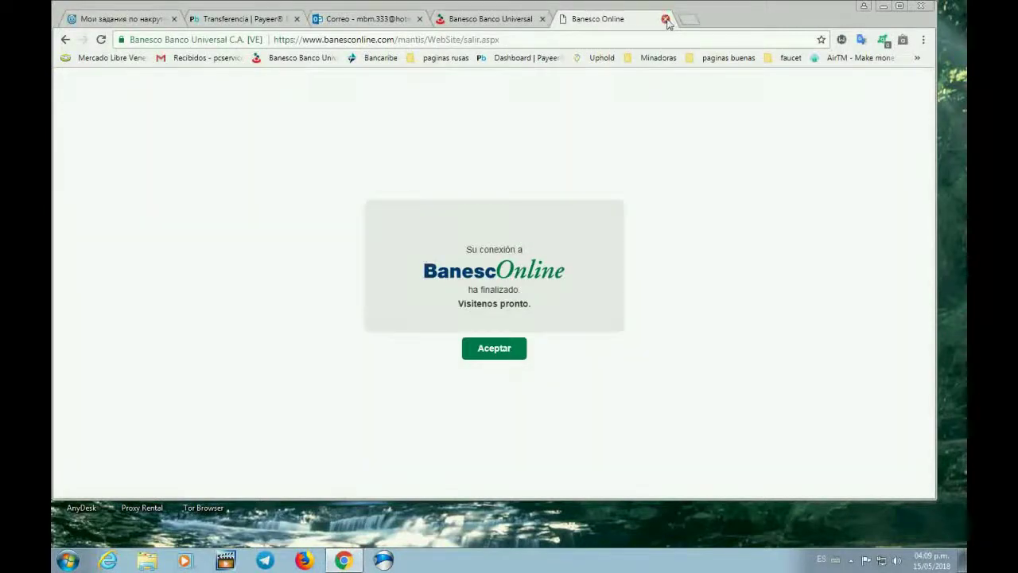
pyautogui.click(664, 18)
pyautogui.click(365, 19)
pyautogui.click(542, 19)
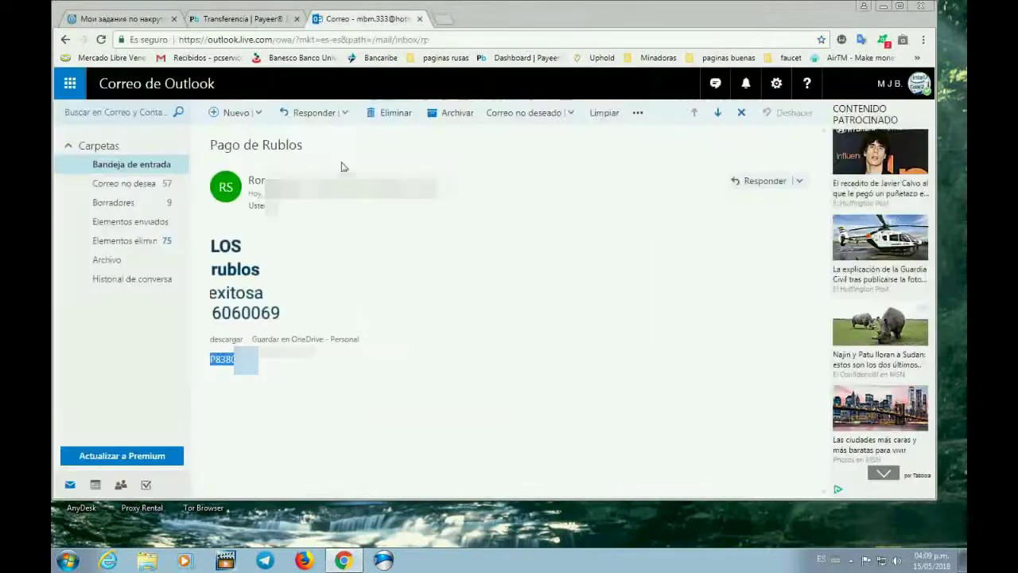
# Step: Return to the Payeer transfer form, keep Payeer as the payment system and set the amount's currency to rubles
pyautogui.click(251, 22)
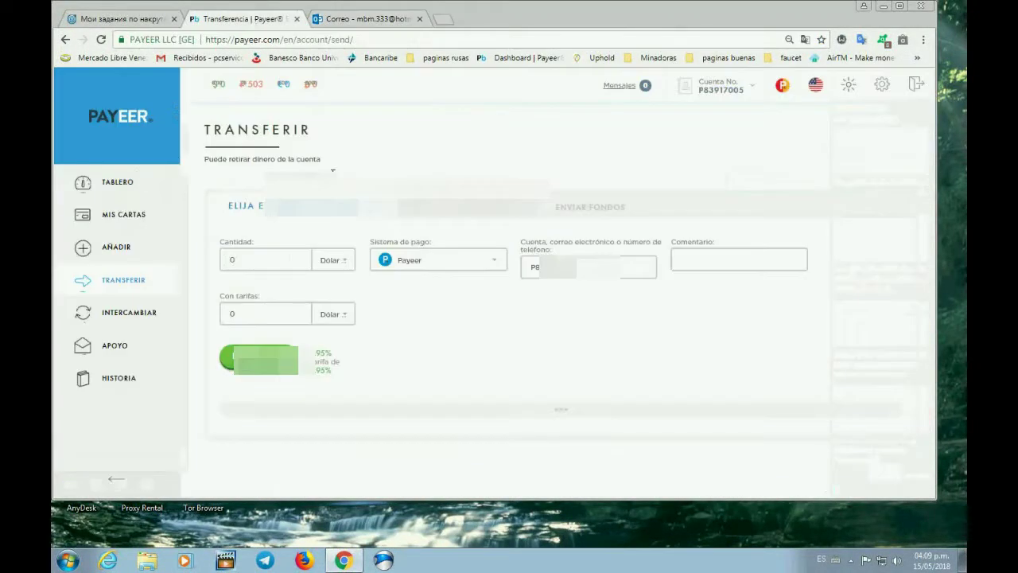
pyautogui.click(499, 265)
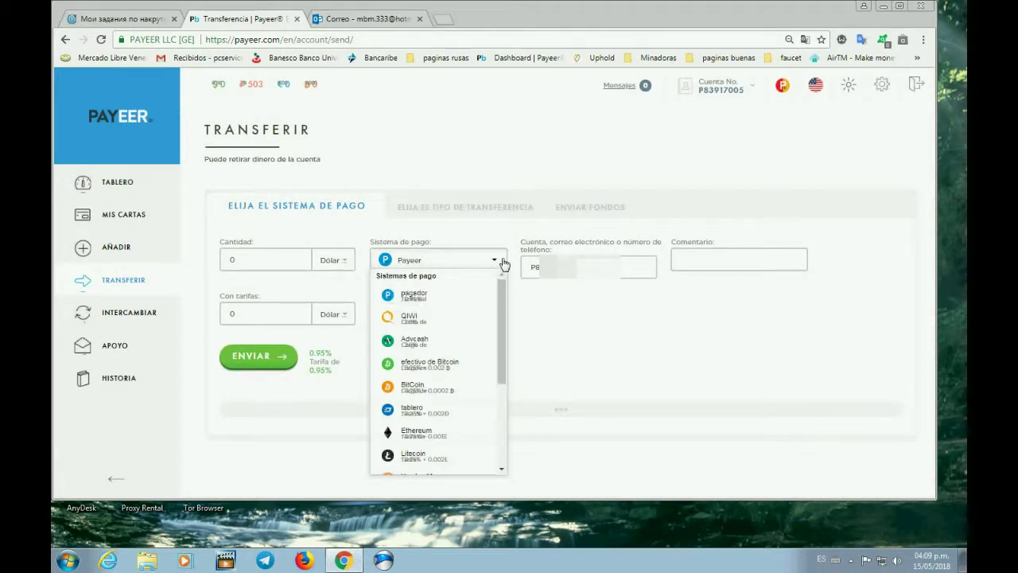
pyautogui.click(500, 260)
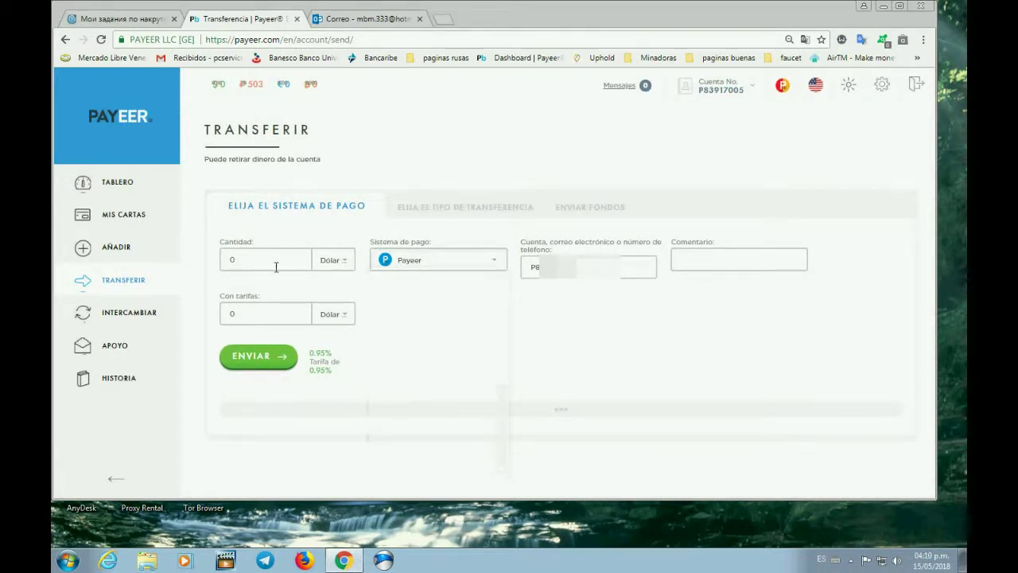
pyautogui.click(338, 260)
pyautogui.click(341, 290)
# Step: Try 500 and 503 rubles as the transfer amount to compare the amounts after fees
pyautogui.write('50')
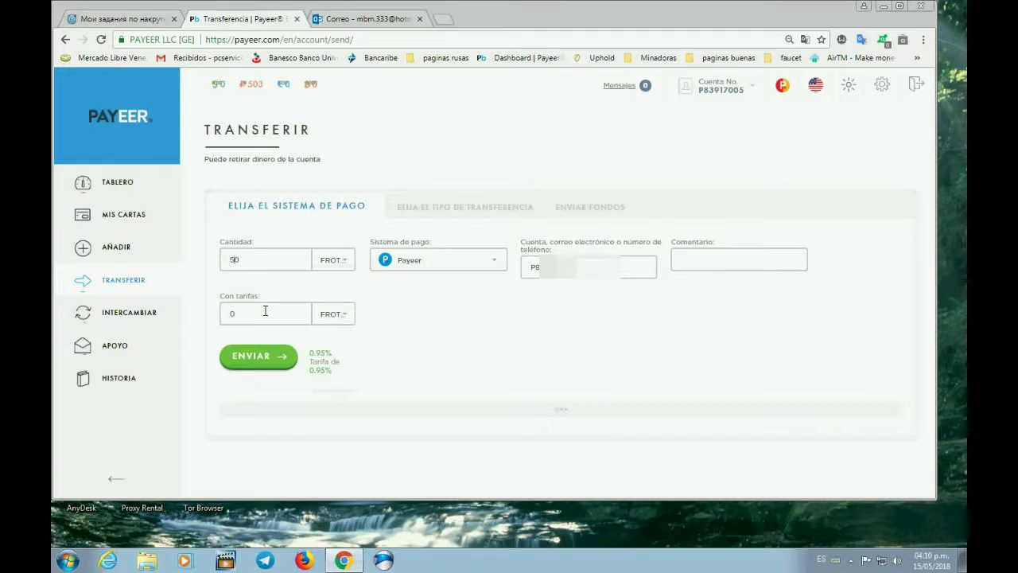
pyautogui.write('00')
pyautogui.press('BackSpace')
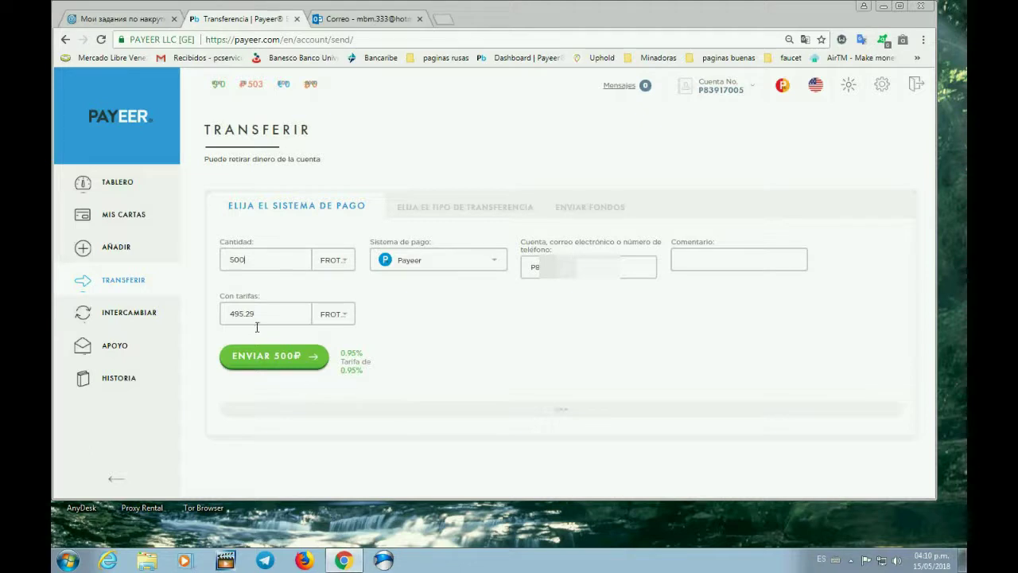
pyautogui.press('BackSpace')
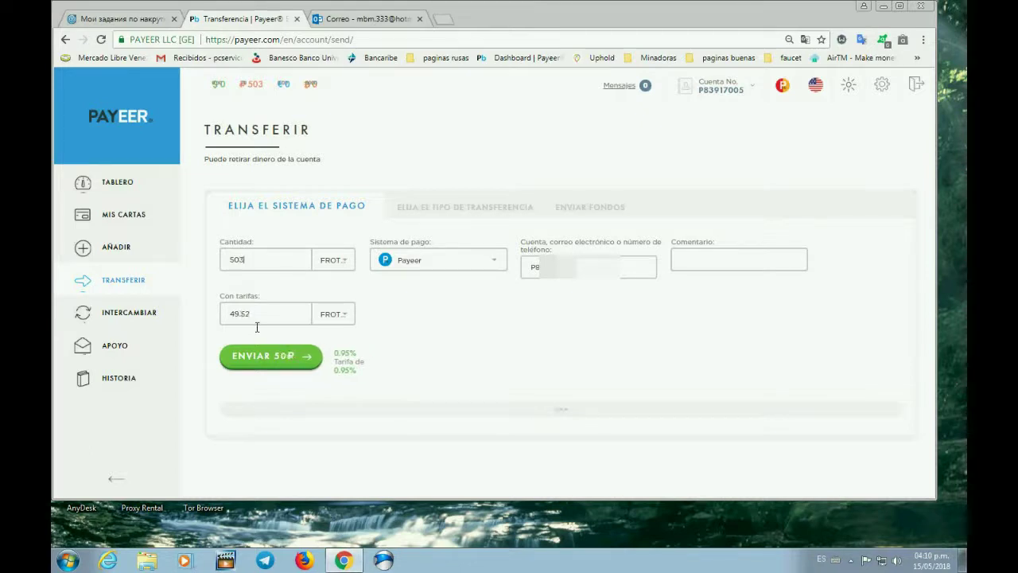
pyautogui.write('3')
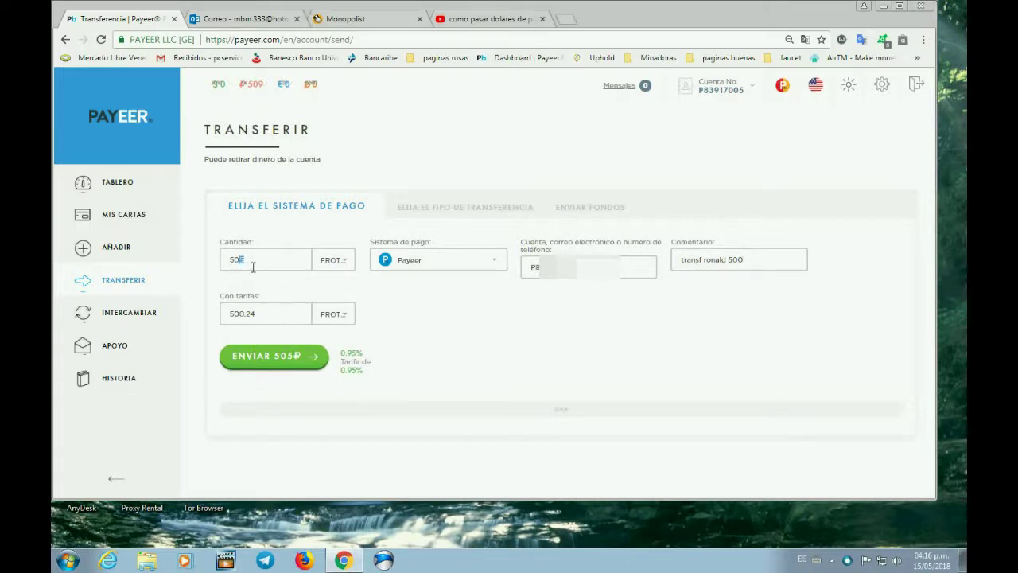
# Step: Set the transfer amount to 504.8 rubles to cover the fee, trying 504.7 as an alternative
pyautogui.write('4')
pyautogui.write('.8')
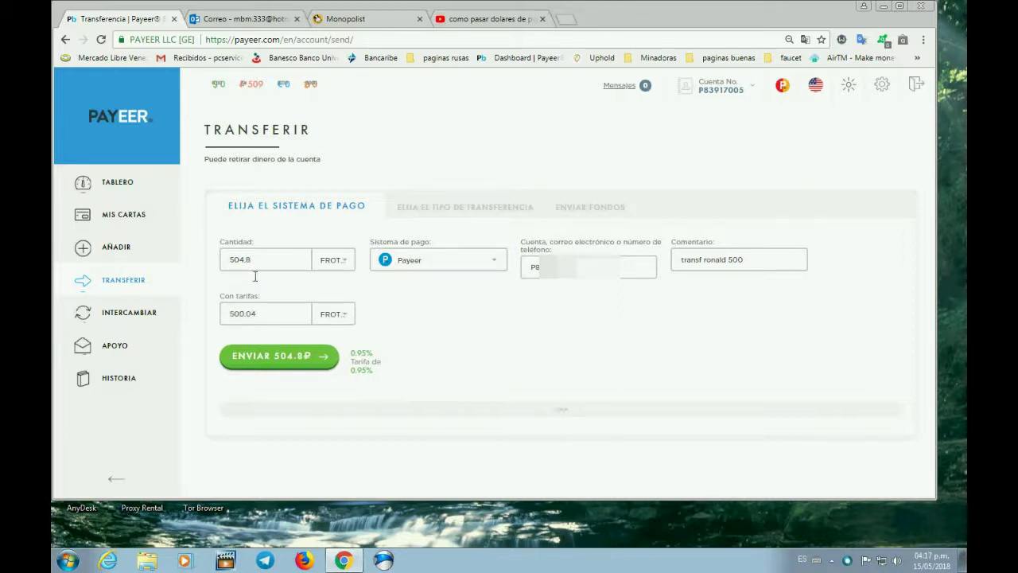
pyautogui.press('BackSpace')
pyautogui.write('7')
pyautogui.press('BackSpace')
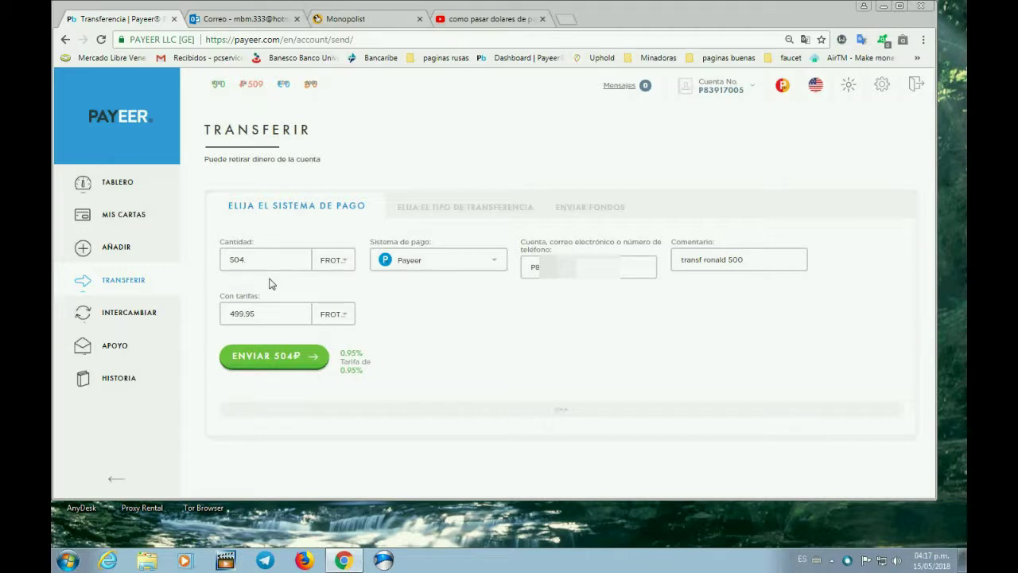
pyautogui.write('8')
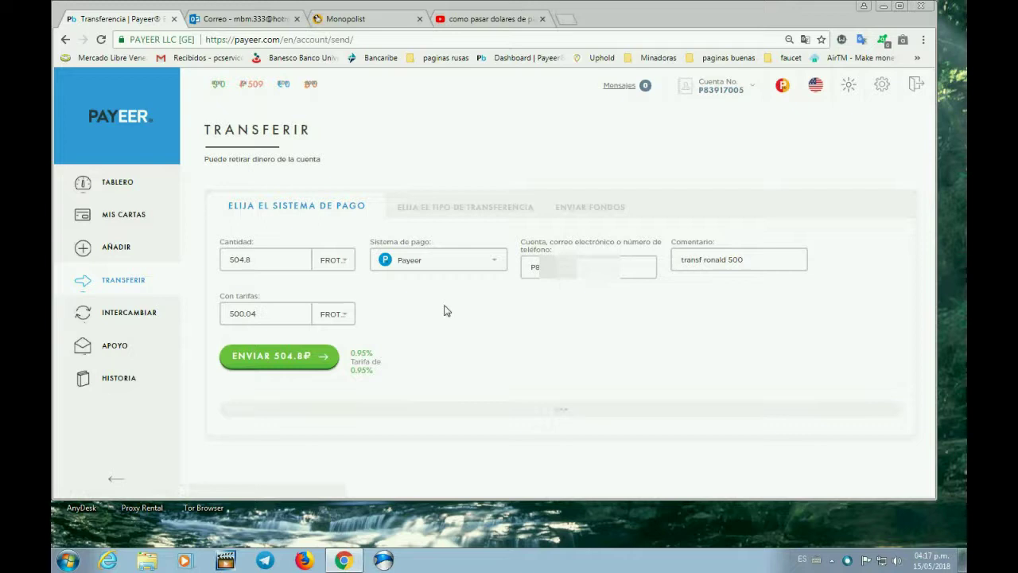
# Step: Check the recipient's account number in the Outlook email and send the 504.8 ruble transfer in Payeer
pyautogui.click(242, 18)
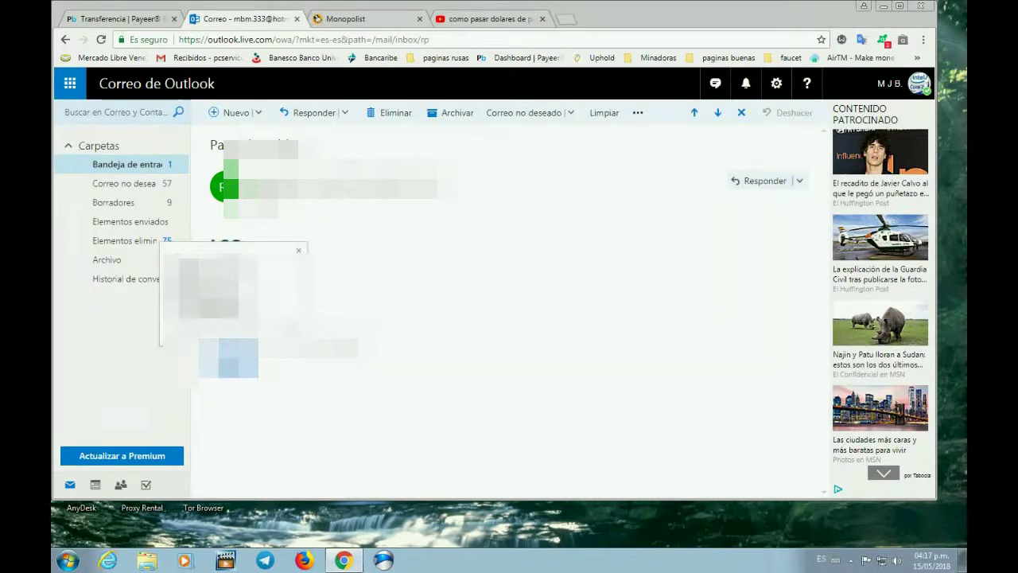
pyautogui.click(123, 18)
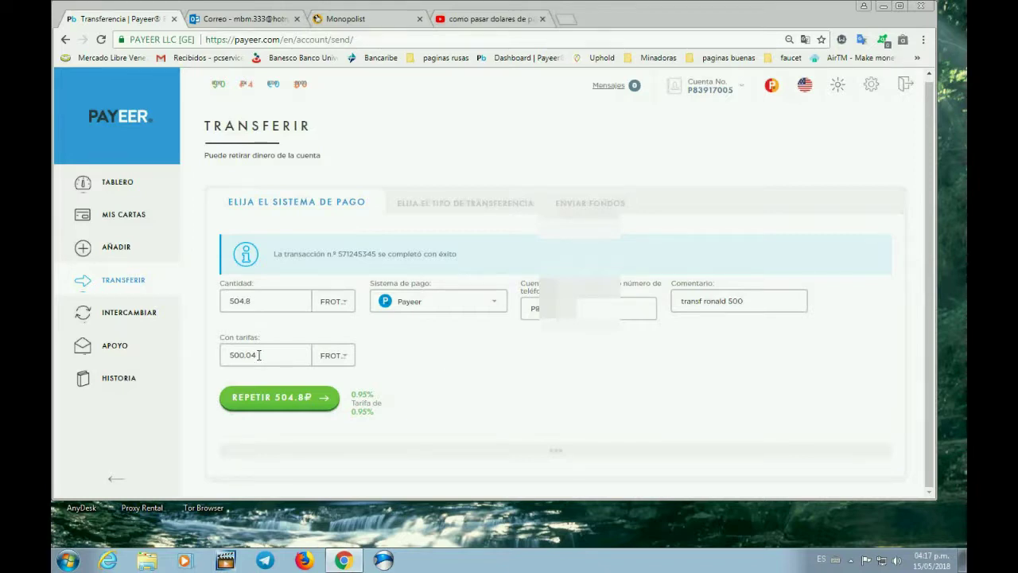
# Step: Check the dashboard balances and open the details of the 504.80 ruble transfer in the operations history
pyautogui.click(133, 283)
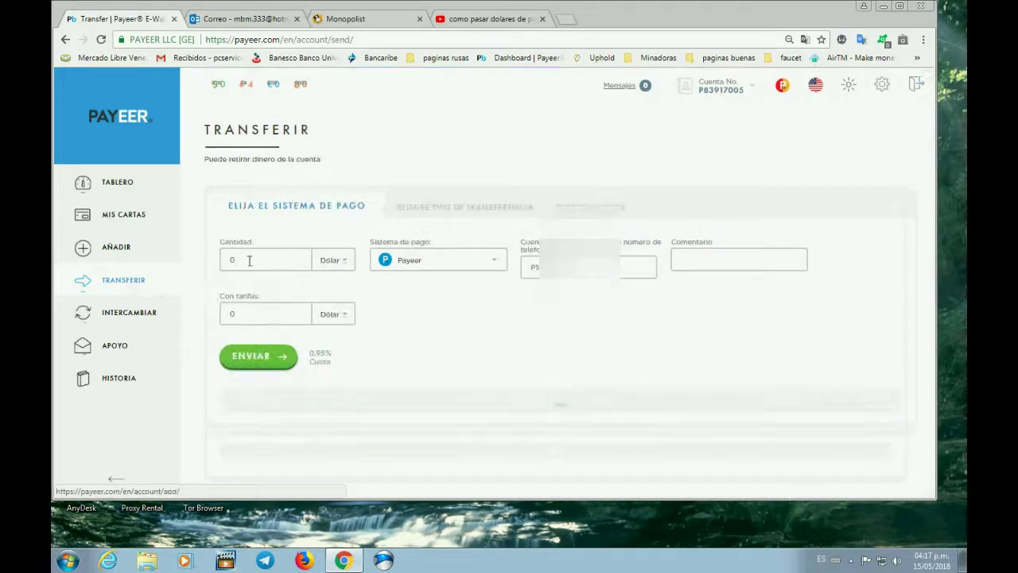
pyautogui.click(118, 191)
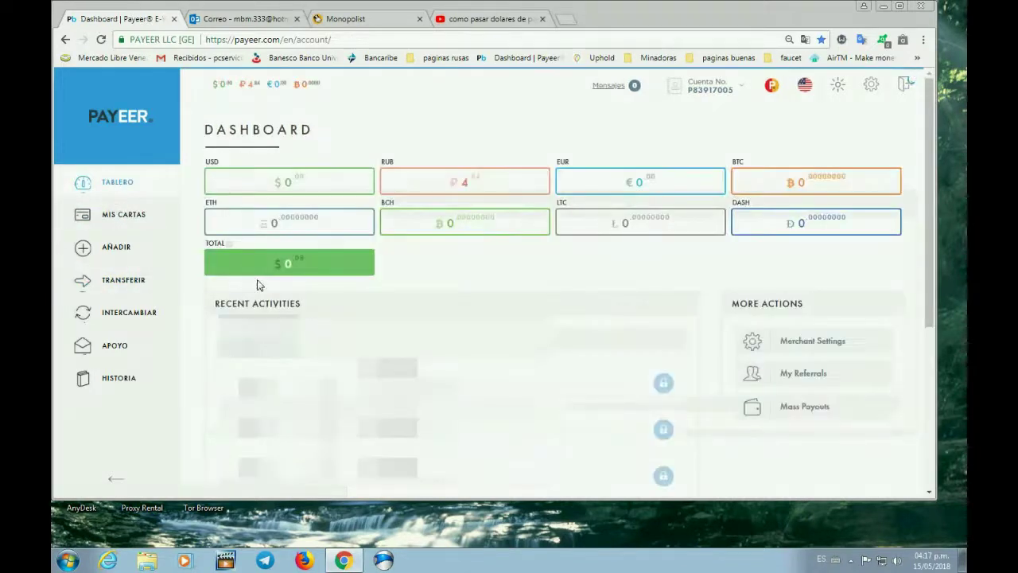
pyautogui.scroll(-1, 257, 285)
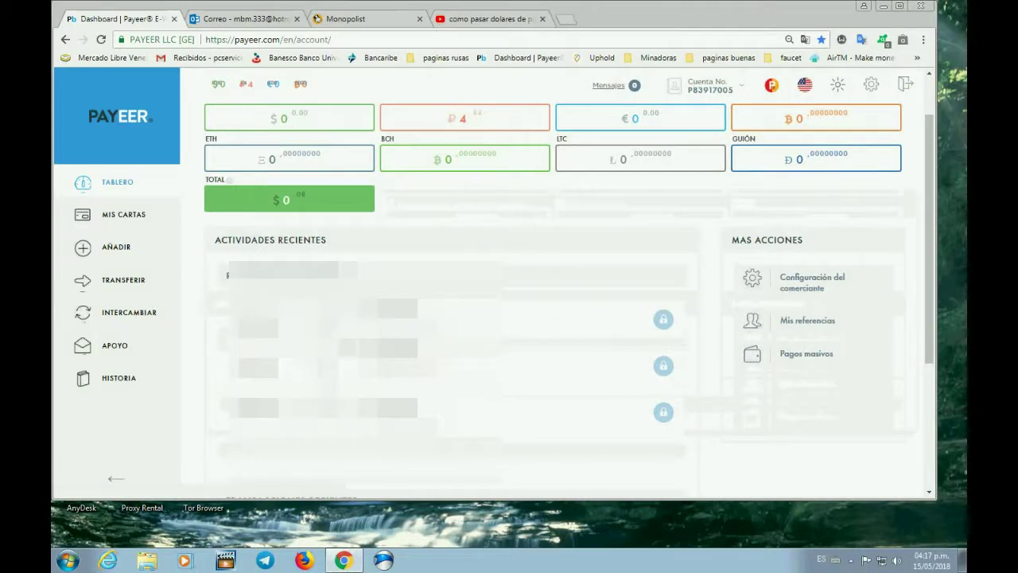
pyautogui.click(119, 377)
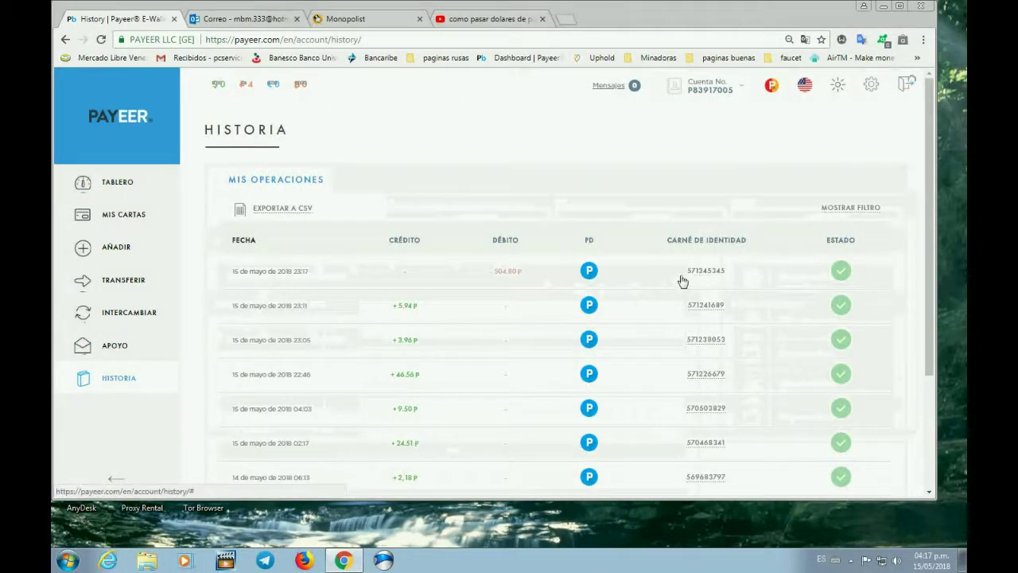
pyautogui.click(683, 275)
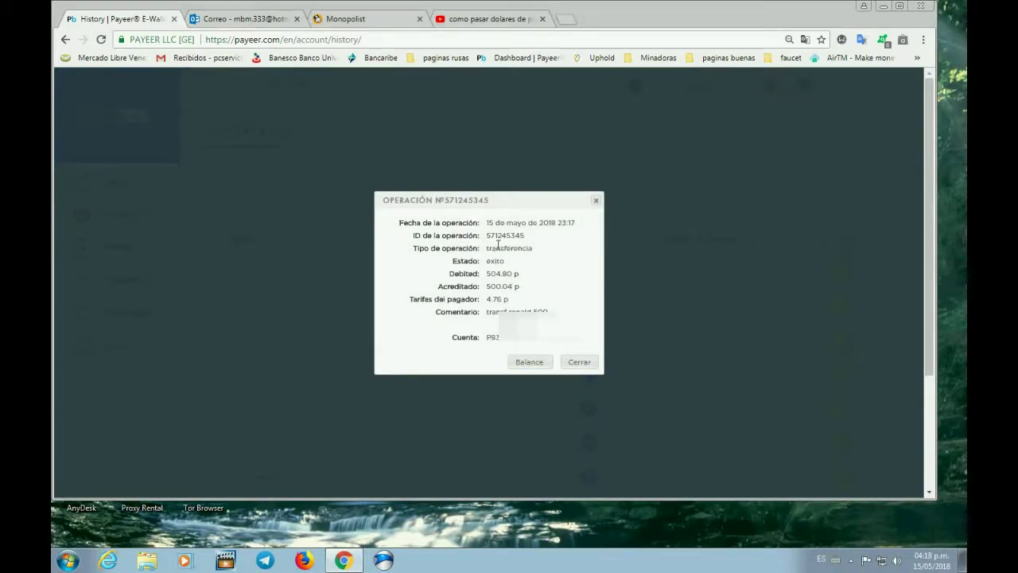
# Step: Switch to Outlook, open the buyer's "Pago de Rublos" email from the inbox and start a reply to it
pyautogui.click(242, 19)
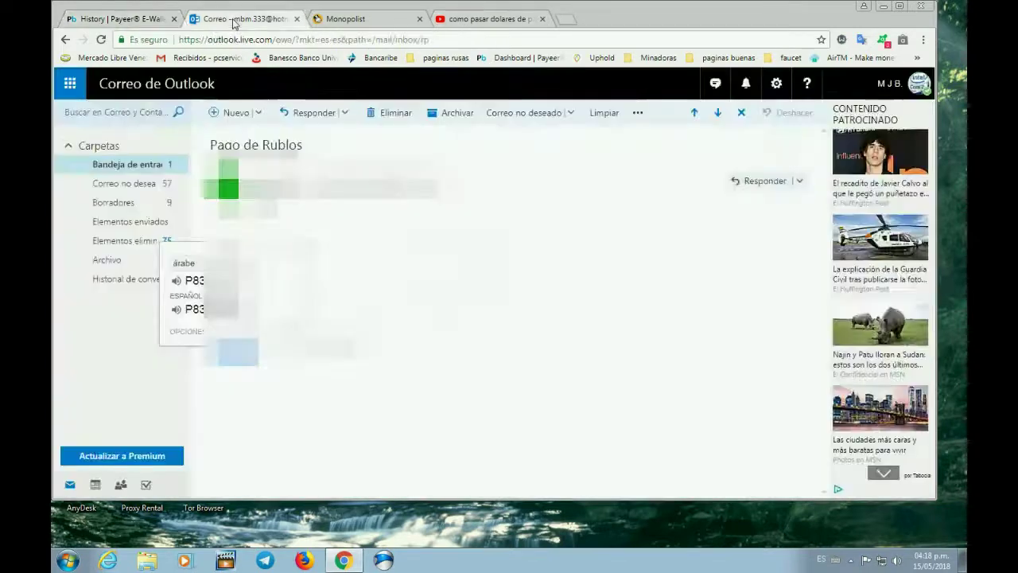
pyautogui.click(156, 165)
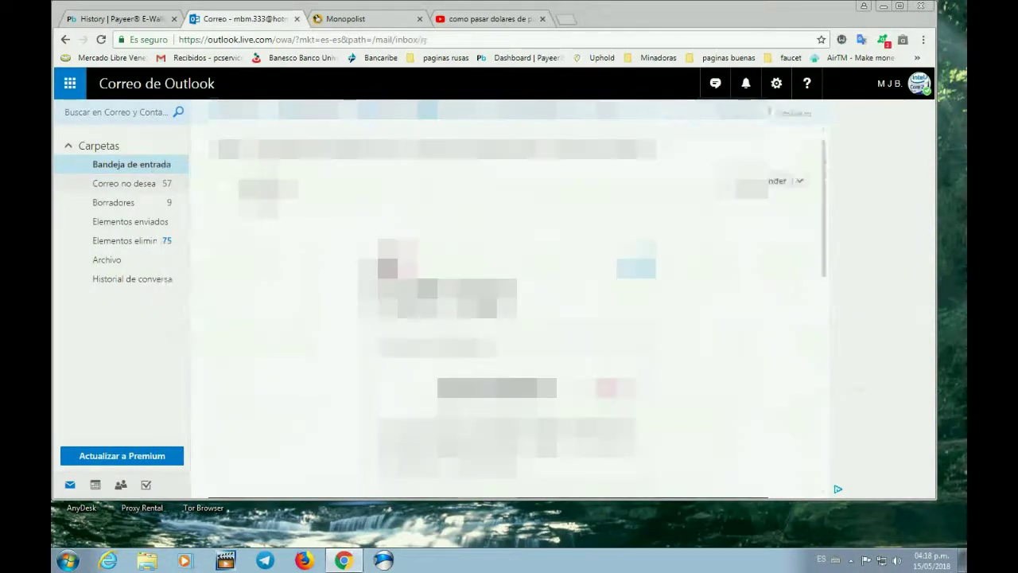
pyautogui.click(66, 41)
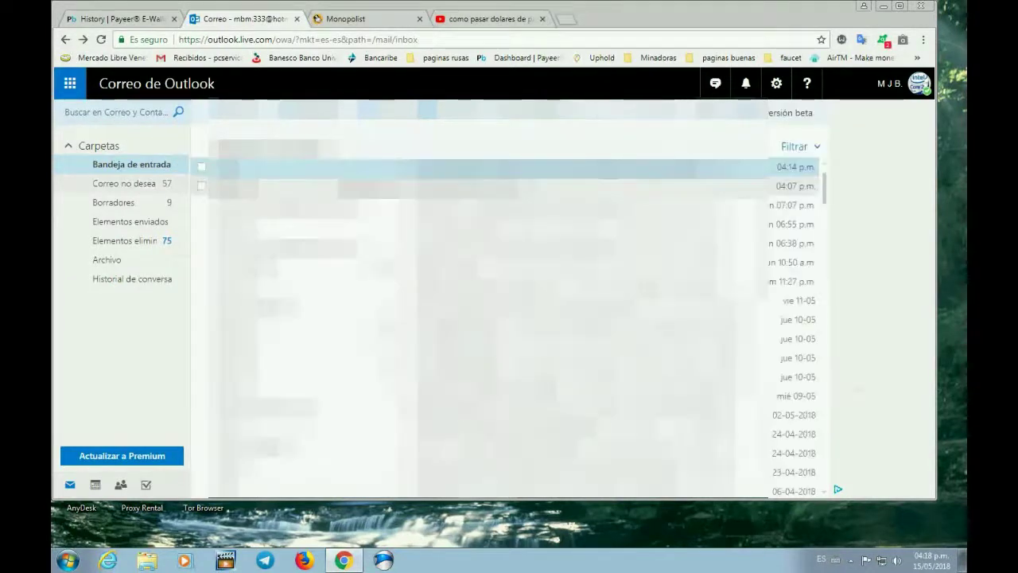
pyautogui.click(318, 167)
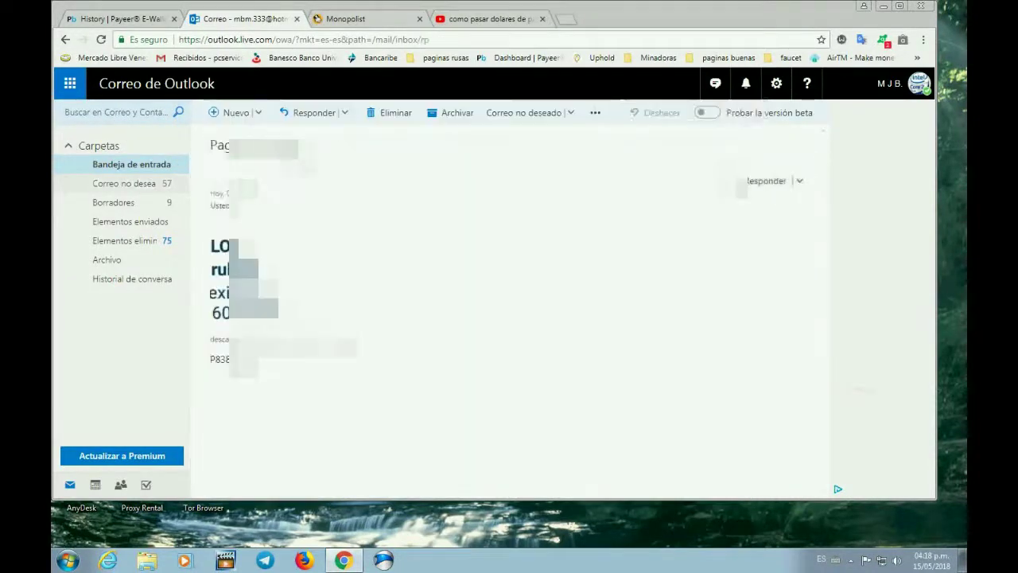
pyautogui.click(314, 112)
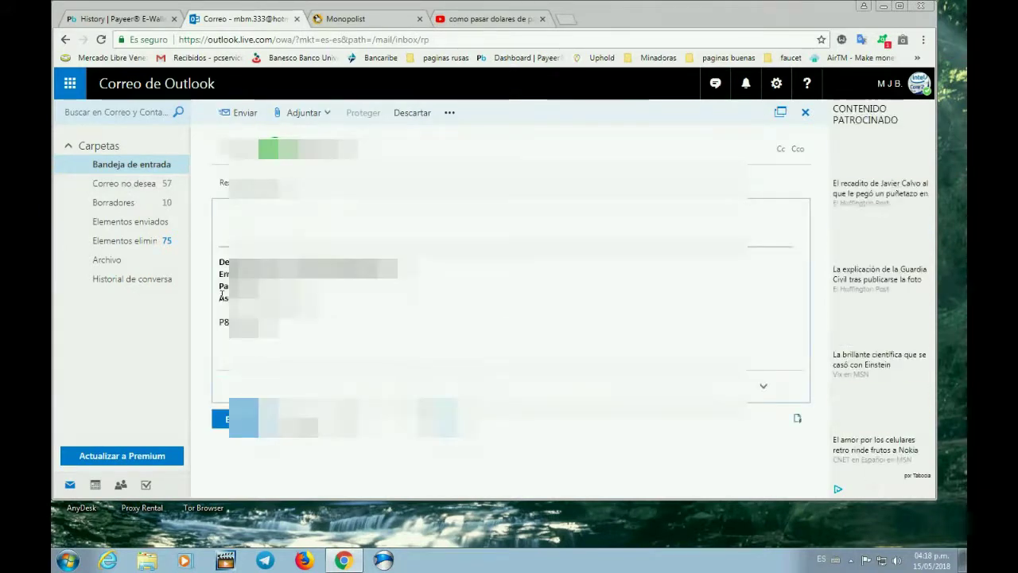
# Step: Open Paint and paste the captured screenshot of the Payeer transfer details into the blank image
pyautogui.click(67, 560)
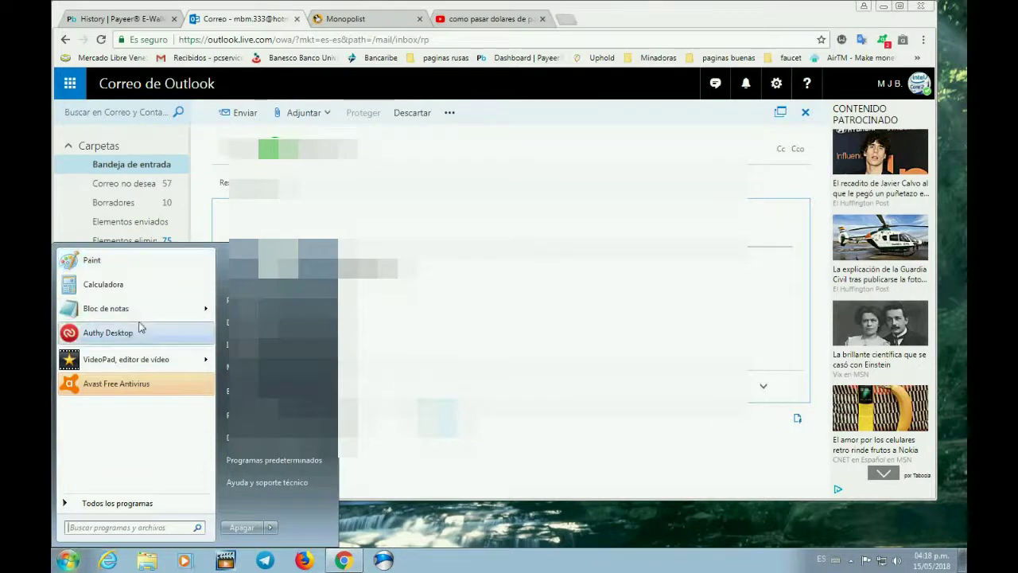
pyautogui.click(188, 241)
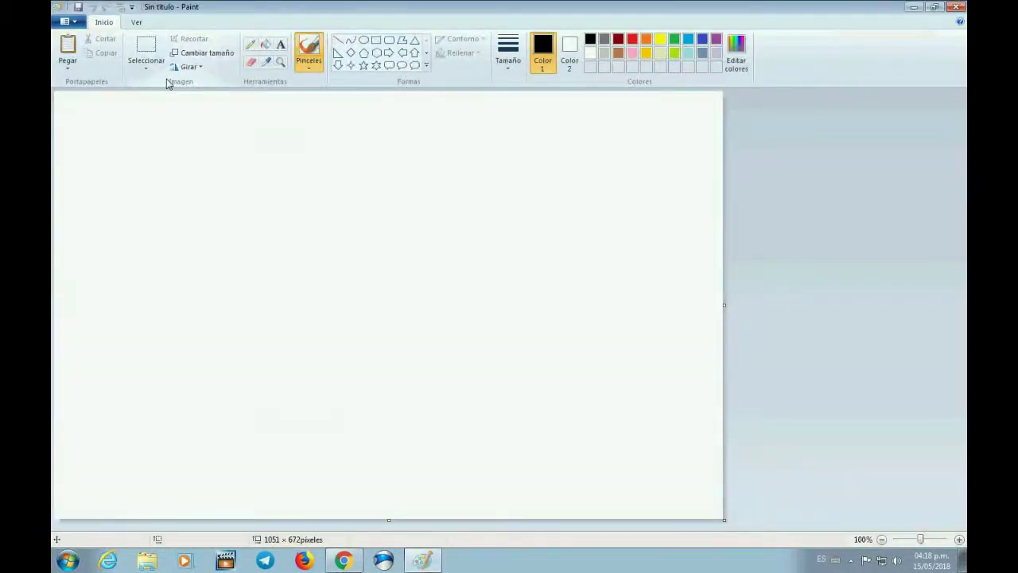
pyautogui.click(68, 48)
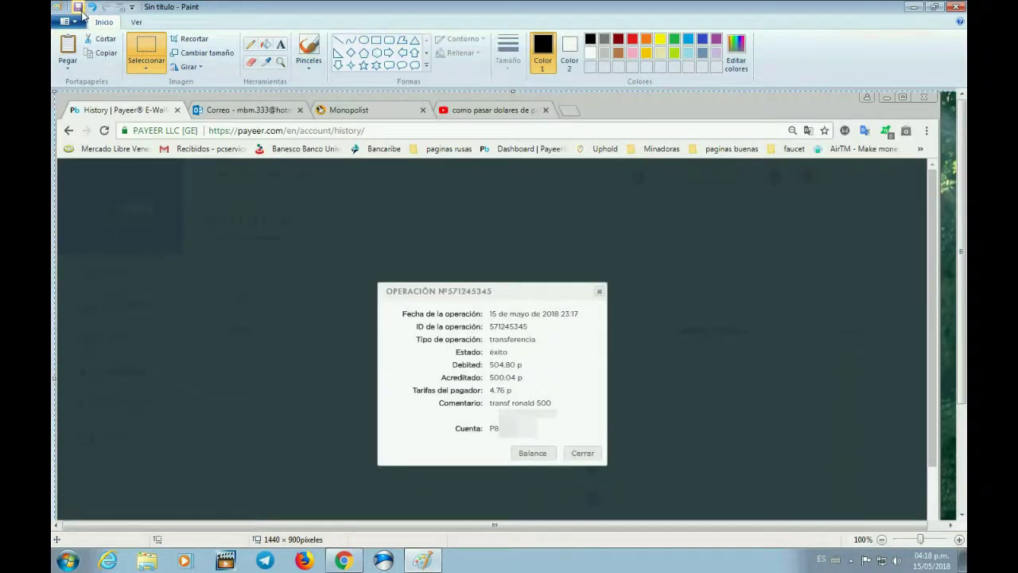
# Step: Save the screenshot as a JPEG in the Imágenes library, named with the buyer's first name and 500, and close Paint
pyautogui.click(69, 22)
pyautogui.click(86, 98)
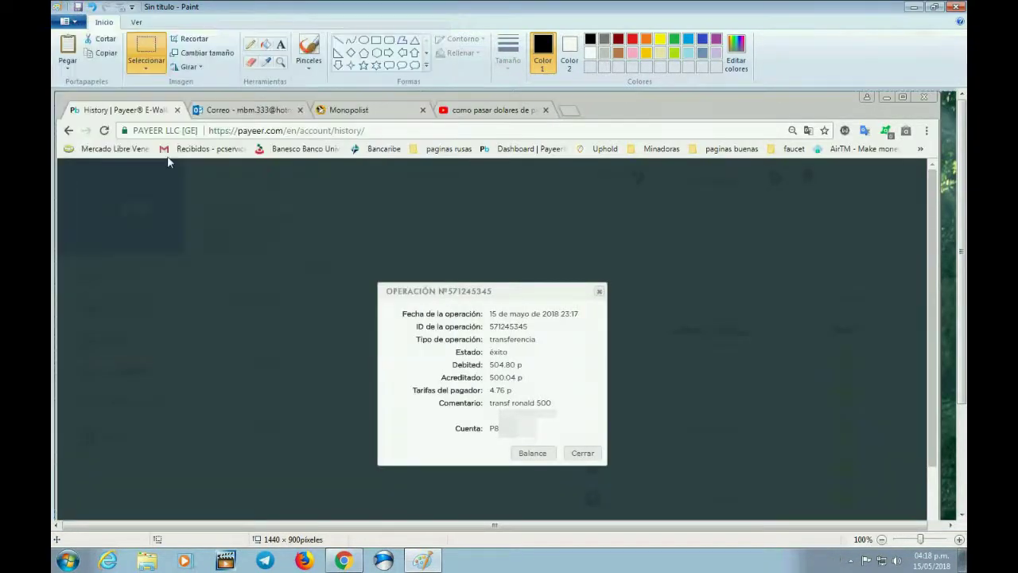
pyautogui.click(208, 274)
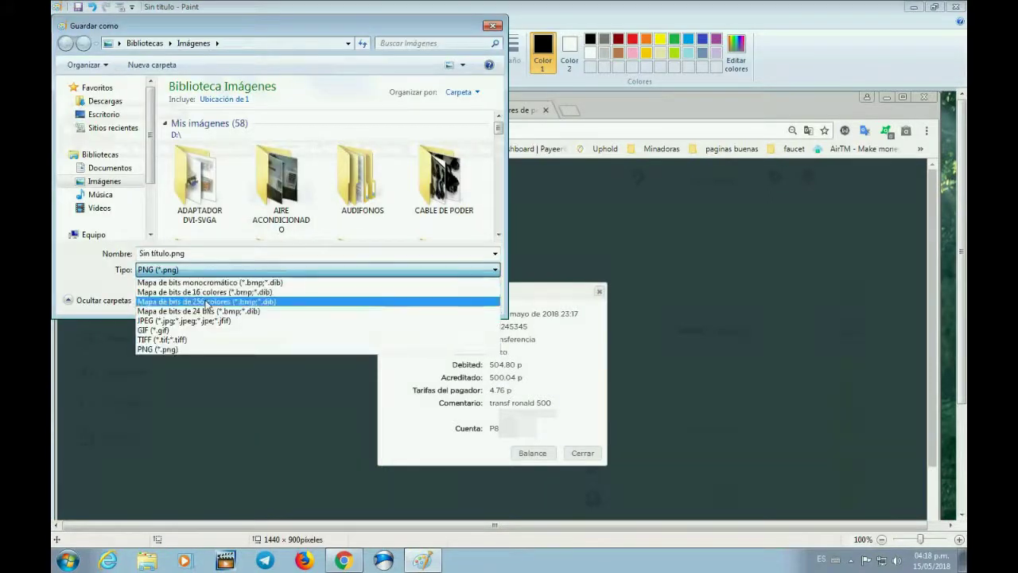
pyautogui.click(206, 326)
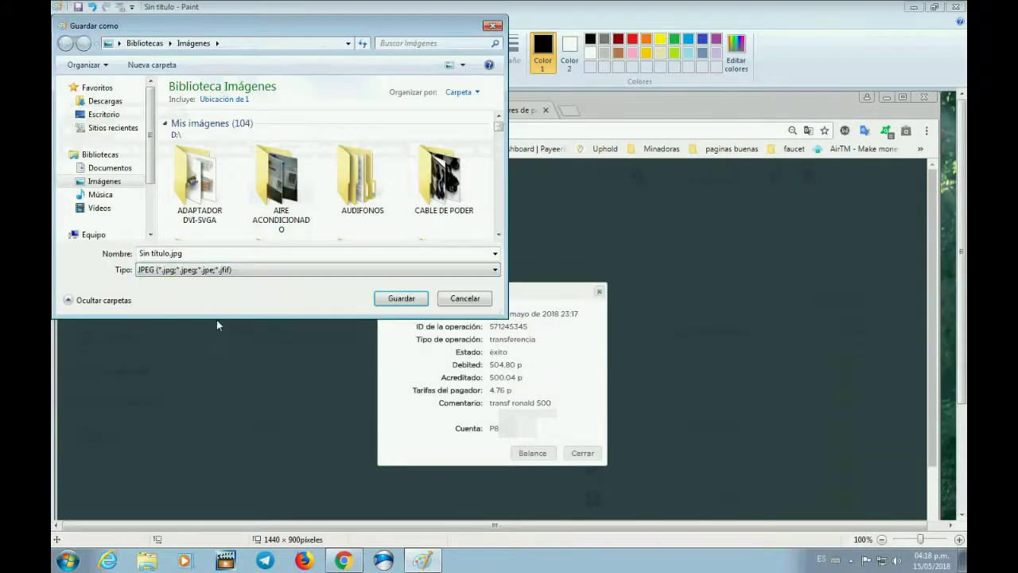
pyautogui.click(214, 252)
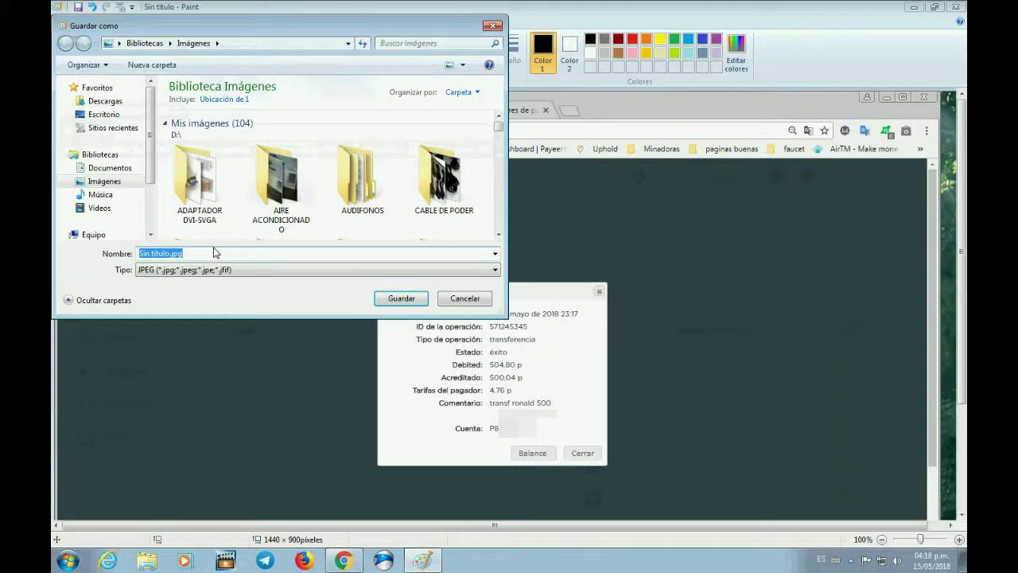
pyautogui.write('ronald 500')
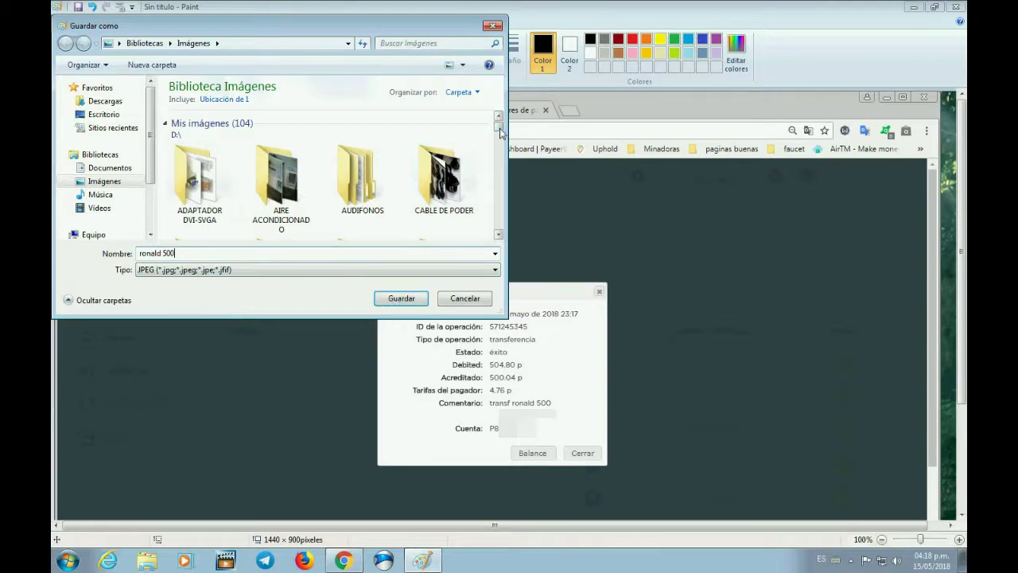
pyautogui.scroll(-5, 501, 131)
pyautogui.click(402, 298)
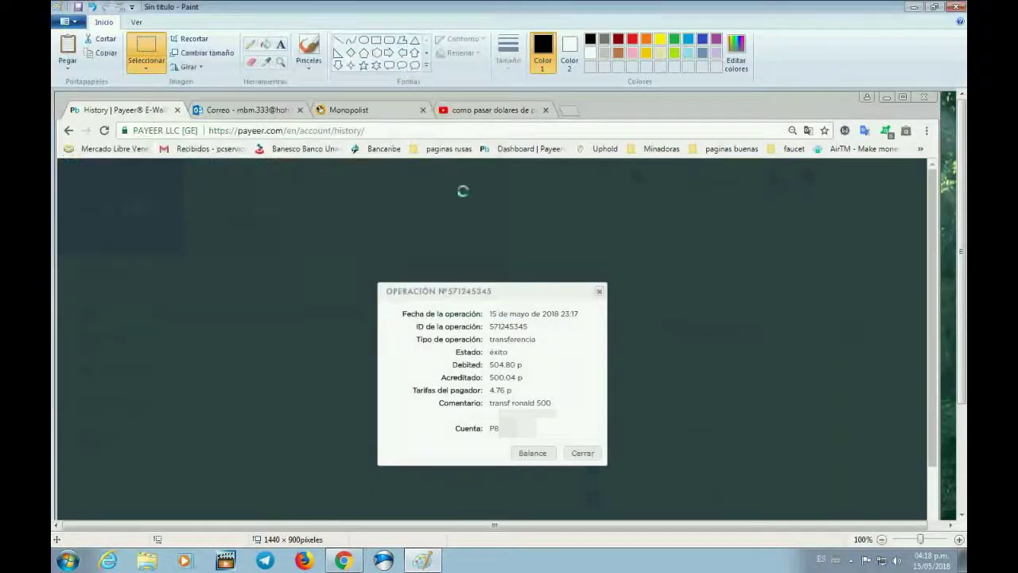
pyautogui.click(958, 6)
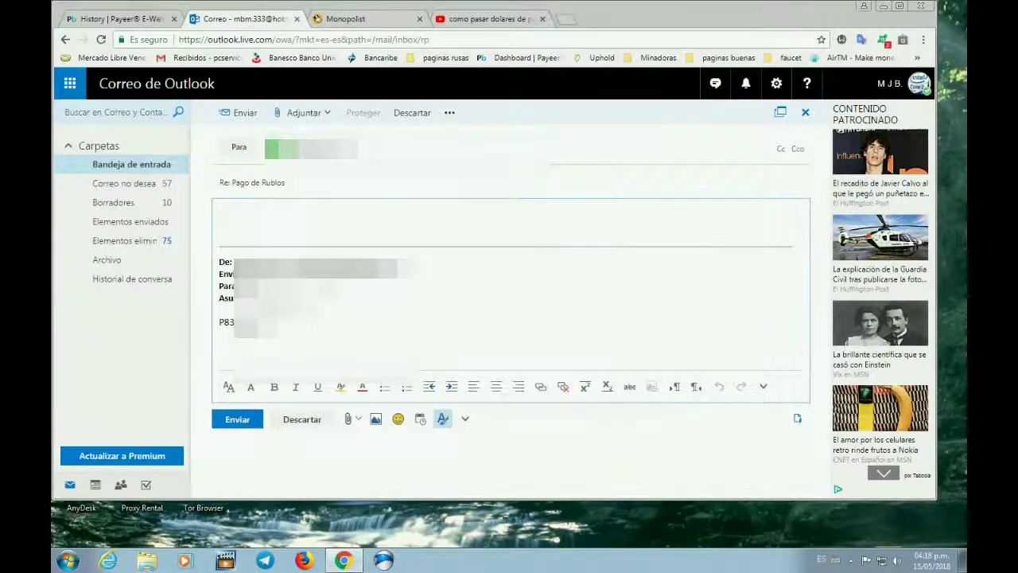
# Step: Insert the saved transfer screenshot from the computer's Imágenes library into the "Re: Pago de Rublos" reply and send it
pyautogui.click(379, 419)
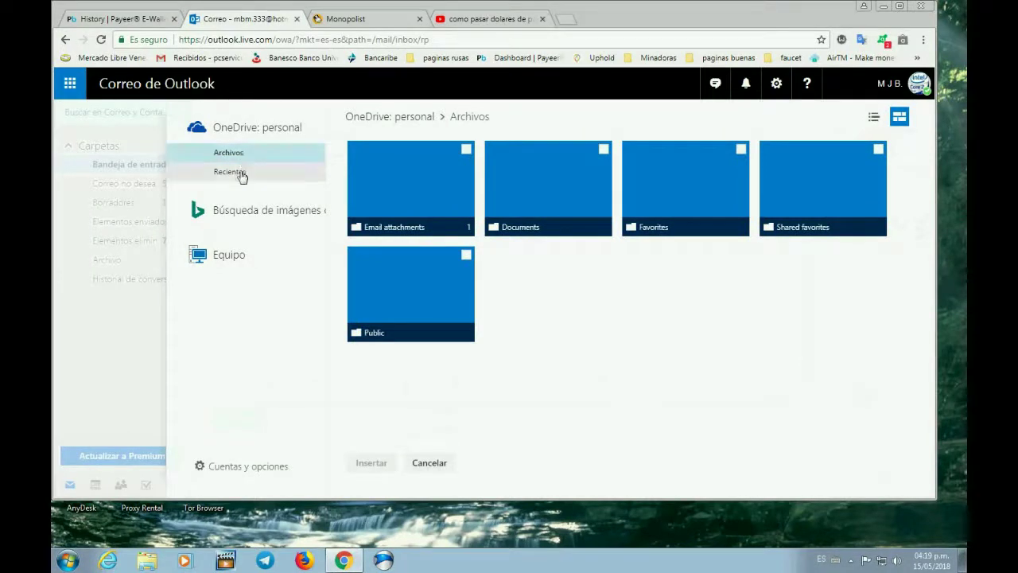
pyautogui.click(231, 253)
pyautogui.moveTo(499, 125); pyautogui.dragTo(500, 237)
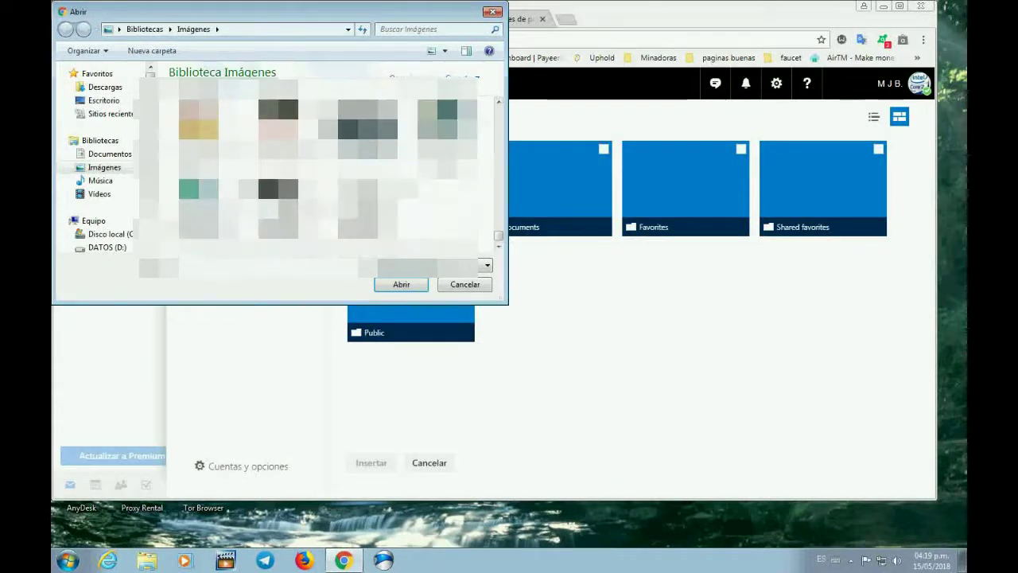
pyautogui.click(367, 139)
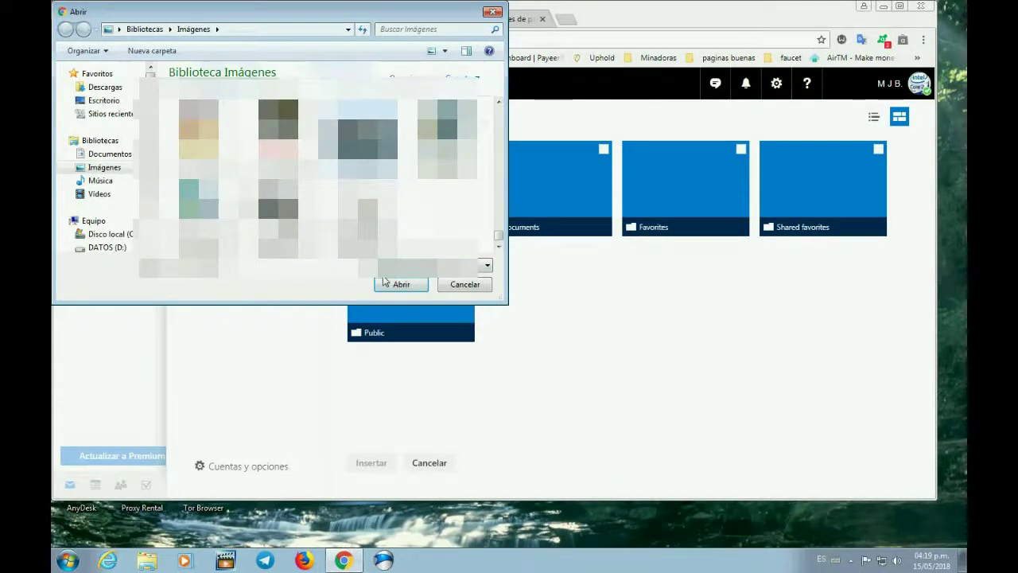
pyautogui.click(400, 284)
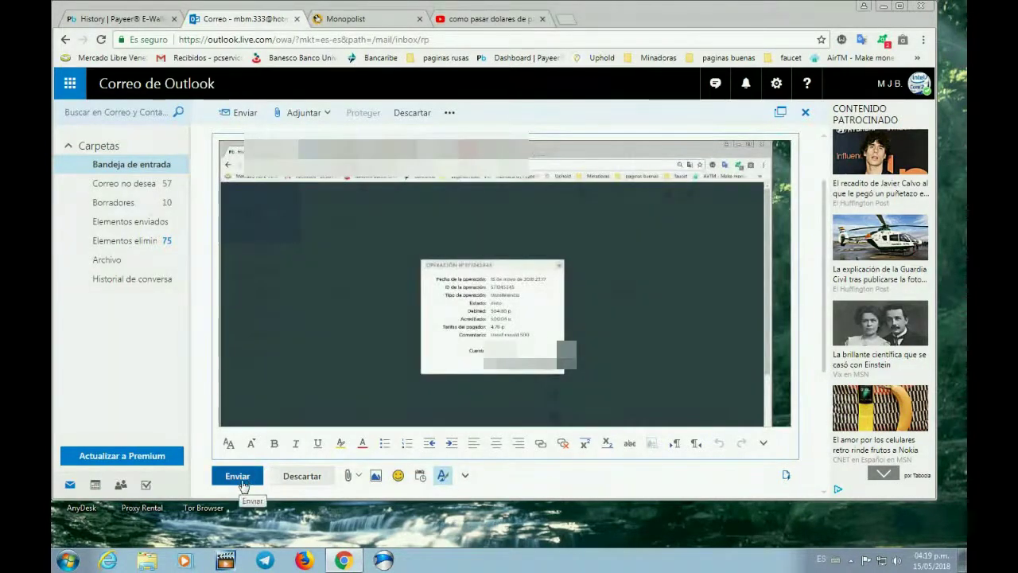
pyautogui.click(237, 476)
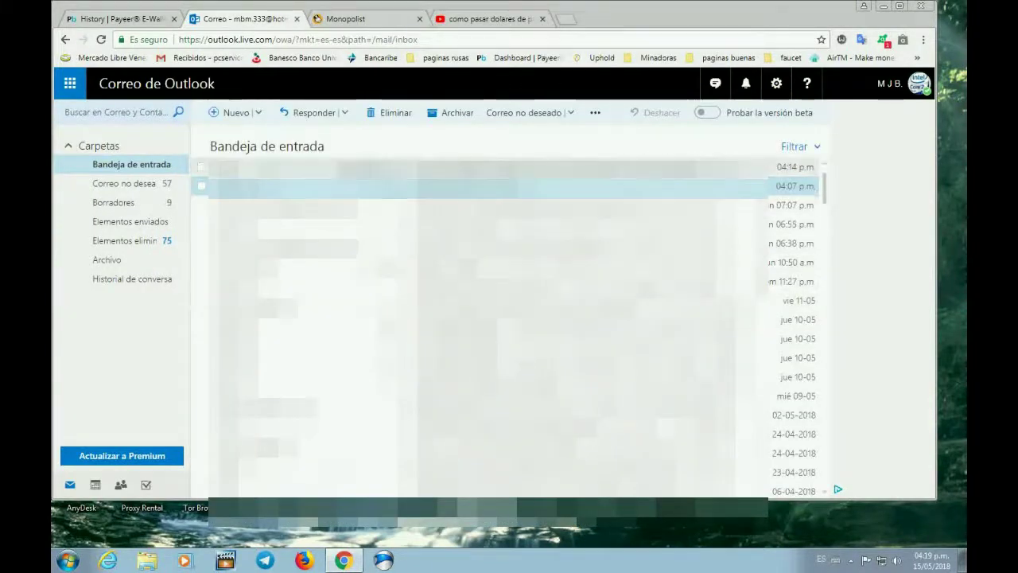
# Step: Open the sent "Re: Pago de Rublos" reply to check it, and close the Monopolist and YouTube pages
pyautogui.click(129, 228)
pyautogui.click(477, 167)
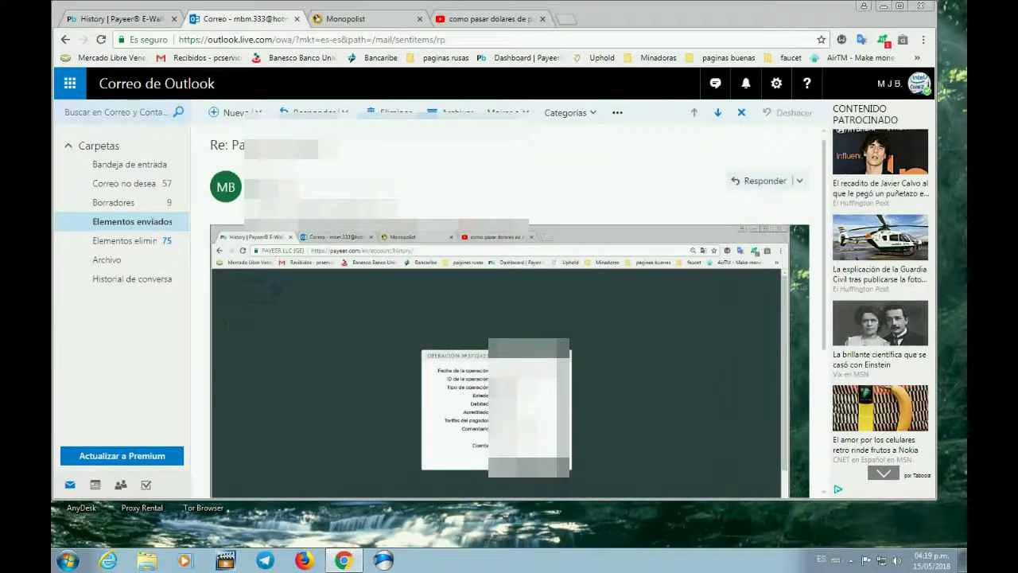
pyautogui.click(419, 19)
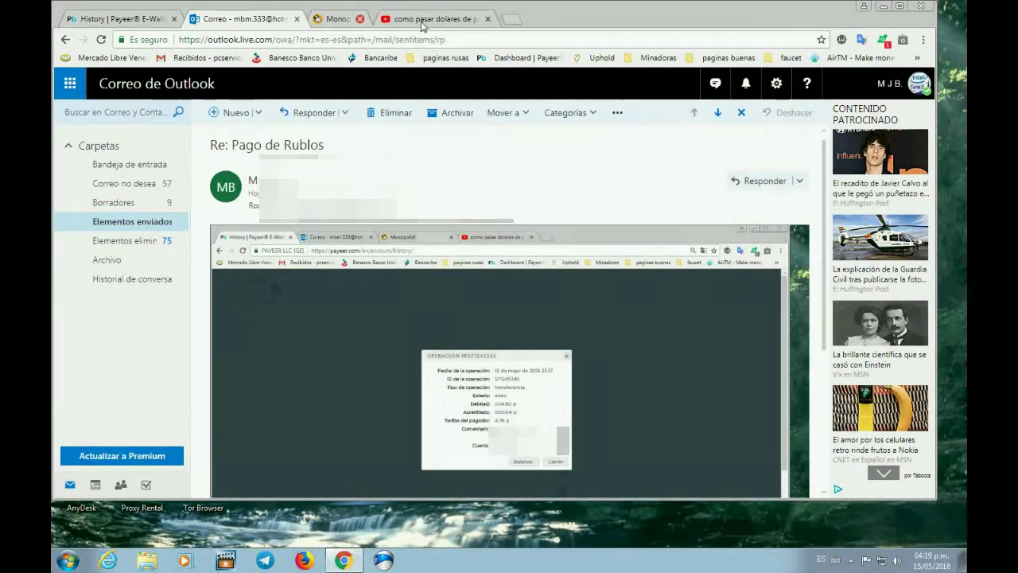
pyautogui.click(419, 18)
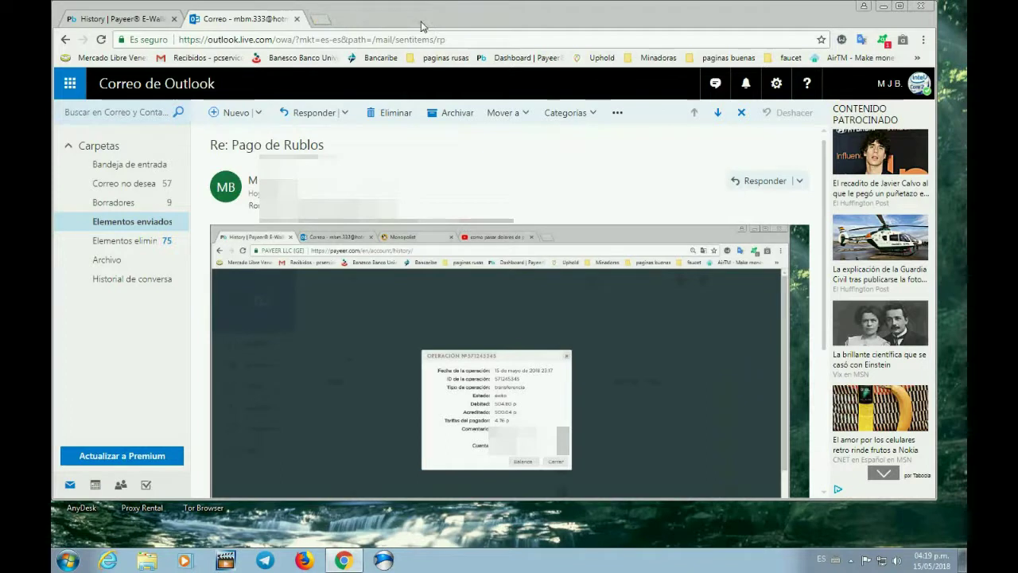